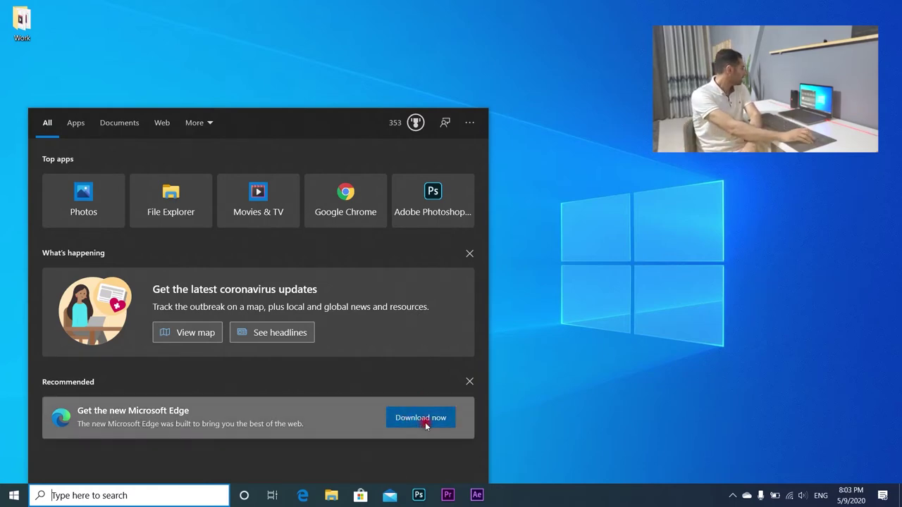
Download the new Microsoft Edge for Windows 10, accepting the license terms and saving MicrosoftEdgeSetup.exe
{"action": "left_click", "coordinate": [423, 417]}
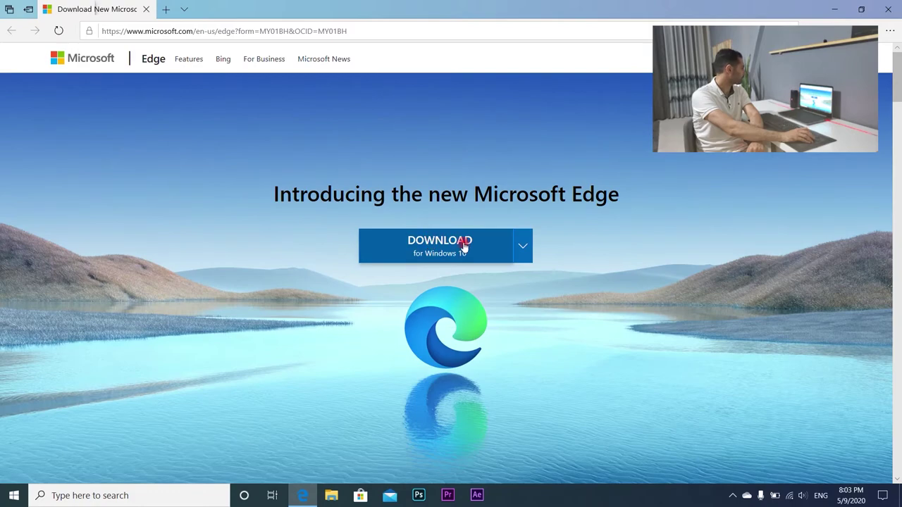
{"action": "left_click", "coordinate": [451, 247]}
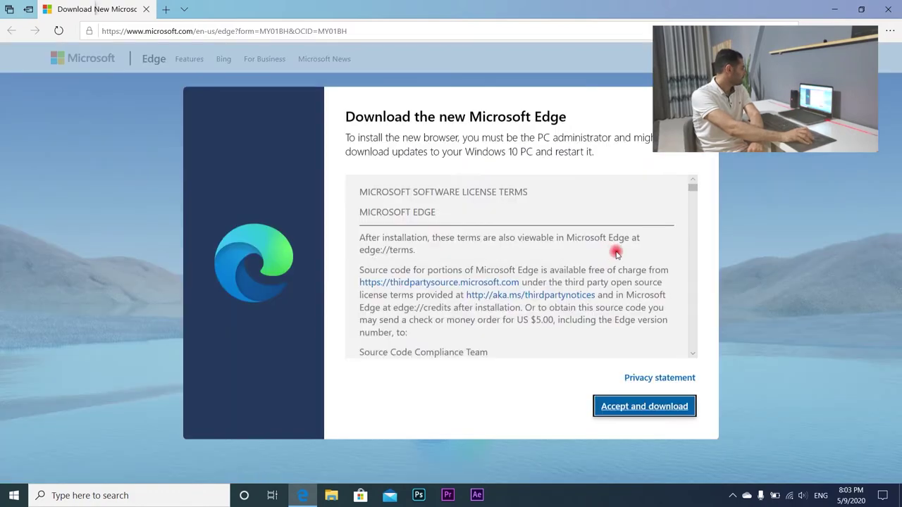
{"action": "left_click", "coordinate": [634, 407]}
{"action": "left_click", "coordinate": [386, 314]}
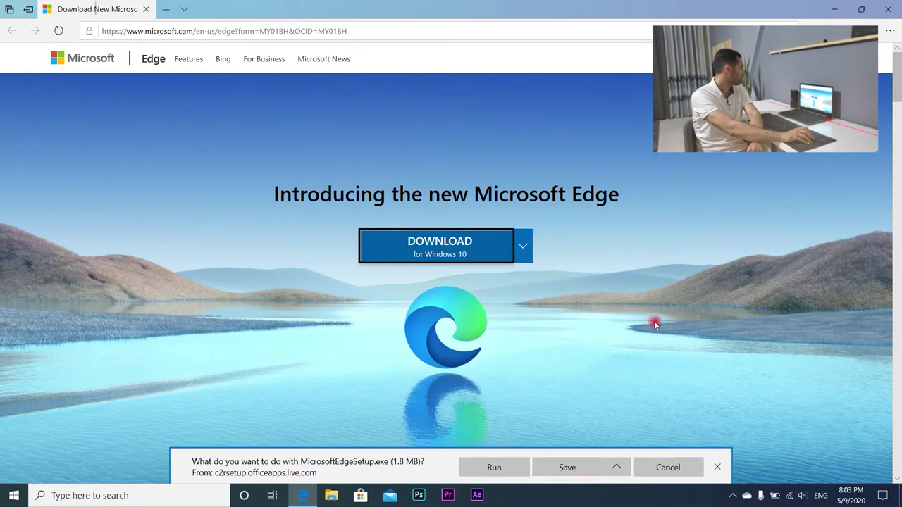
{"action": "left_click", "coordinate": [567, 466]}
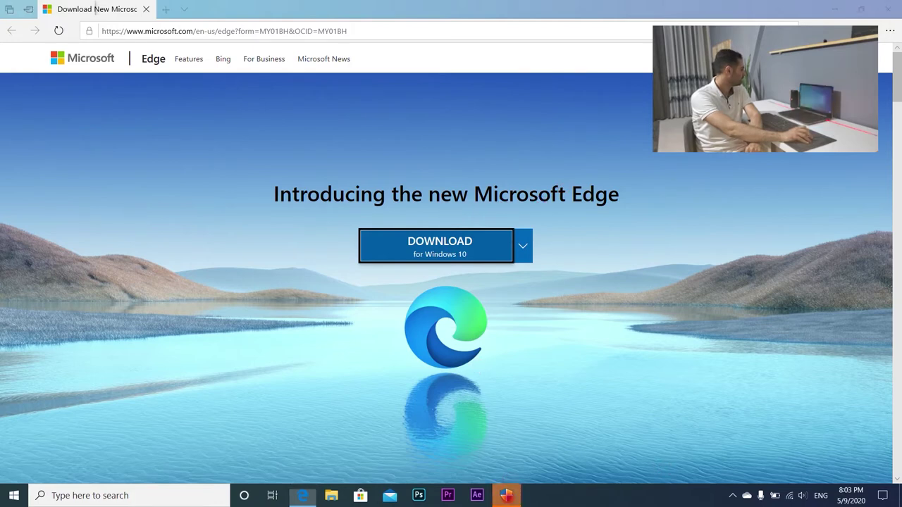
Bring up the Edge installer's pending permission request to start the installation, and close the old browser window
{"action": "left_click", "coordinate": [507, 496]}
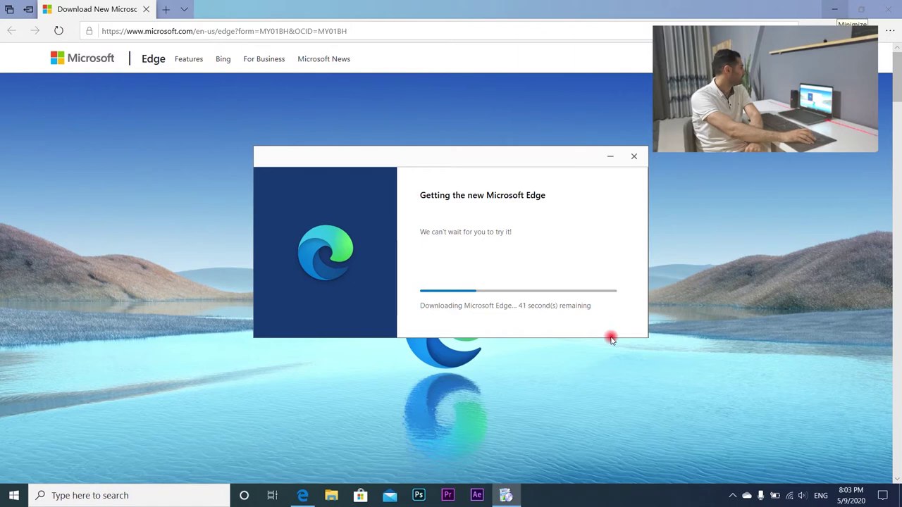
{"action": "left_click", "coordinate": [889, 12]}
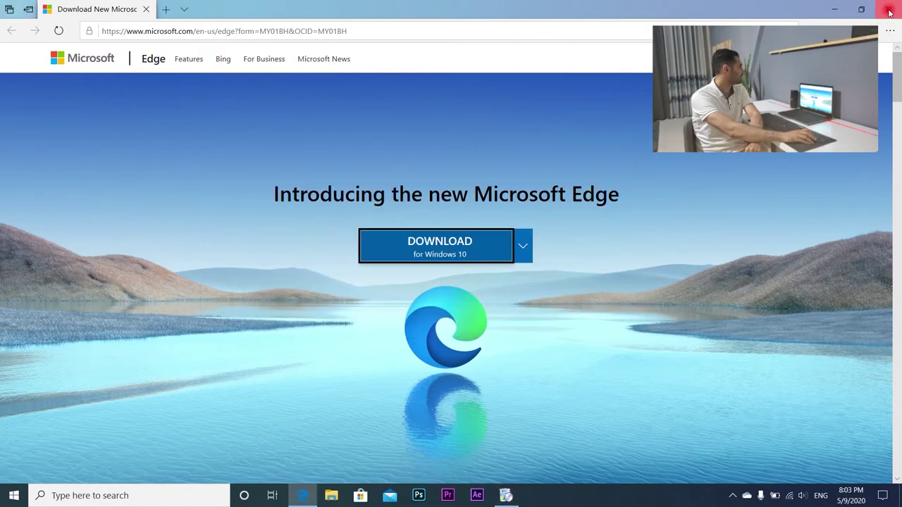
{"action": "left_click", "coordinate": [890, 12]}
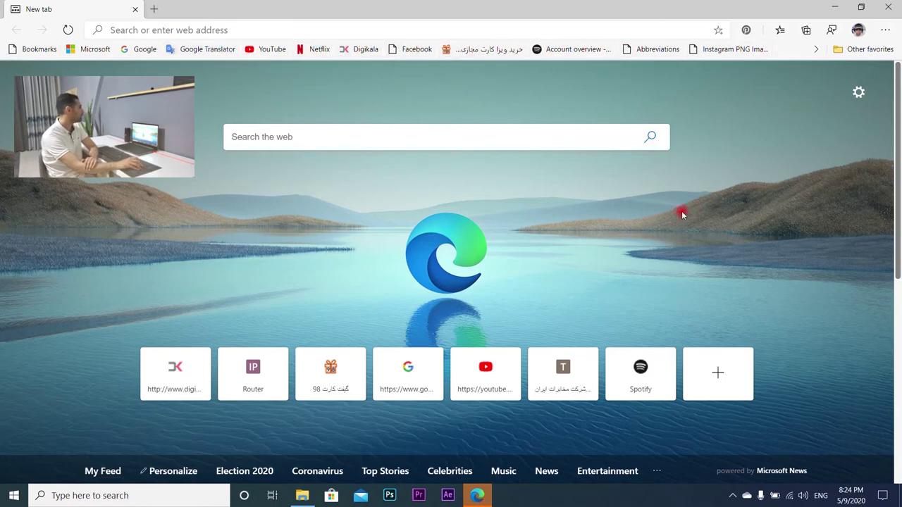
Check the sync status of the signed-in browser profile
{"action": "left_click", "coordinate": [857, 31]}
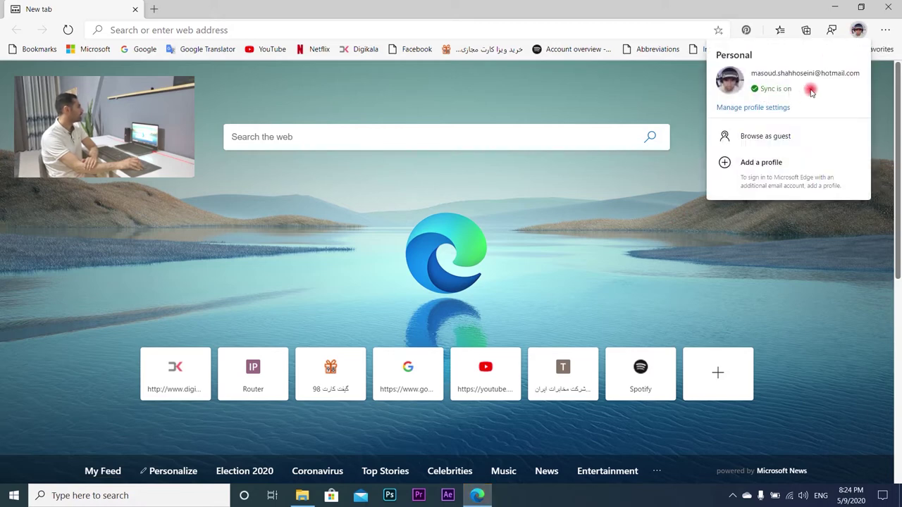
{"action": "left_click", "coordinate": [856, 34]}
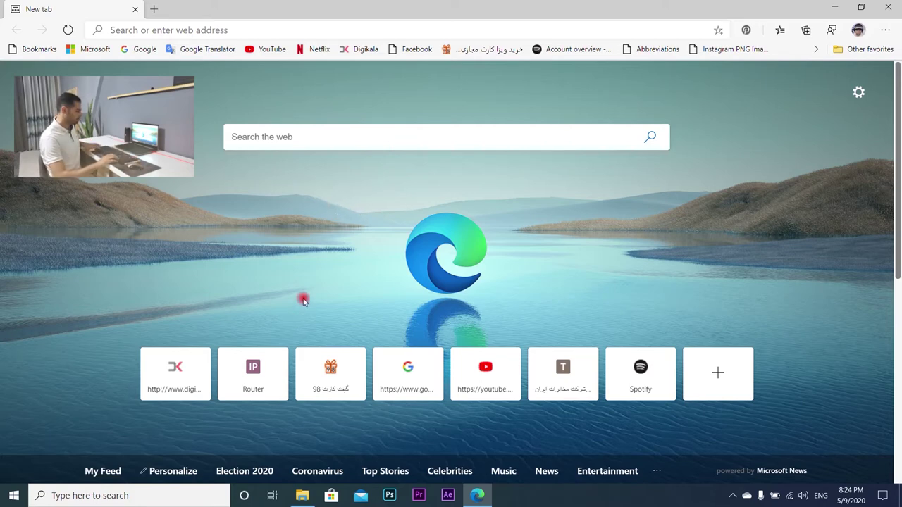
Switch to Google Chrome to view its bookmarks for comparison with the imported favorites, and close it again
{"action": "key", "text": "super+d"}
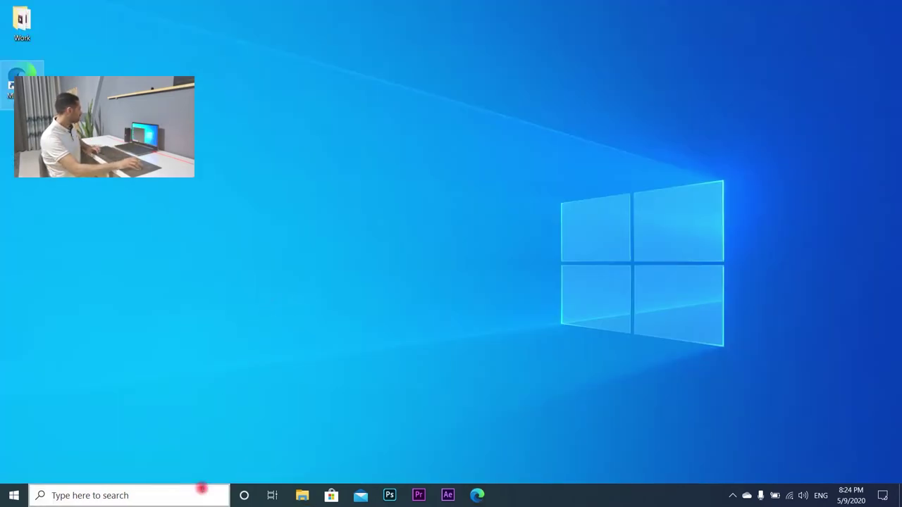
{"action": "left_click", "coordinate": [202, 487]}
{"action": "left_click", "coordinate": [344, 192]}
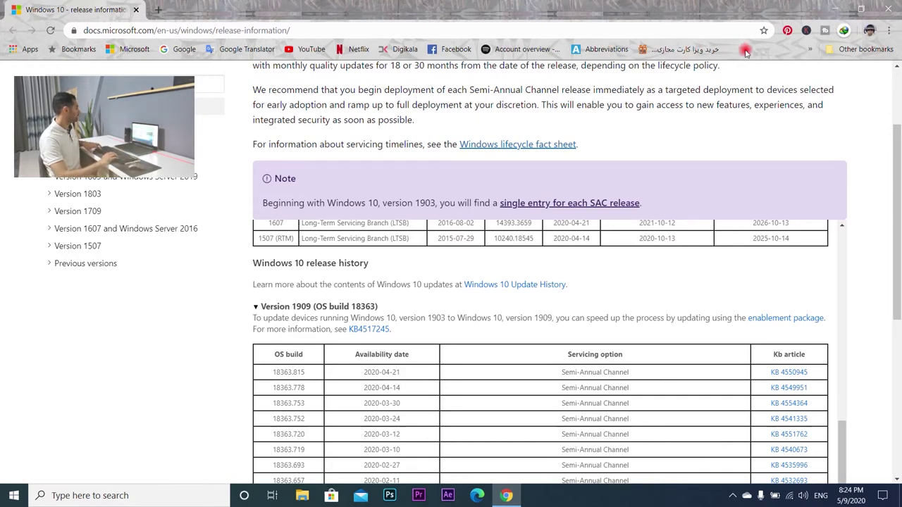
{"action": "key", "text": "alt+F4"}
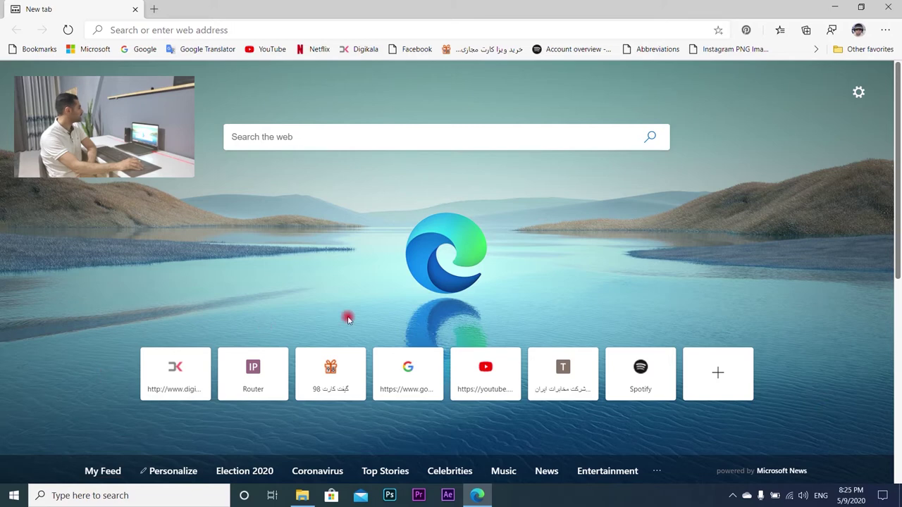
Set the new tab page layout to Focused
{"action": "left_click", "coordinate": [858, 93]}
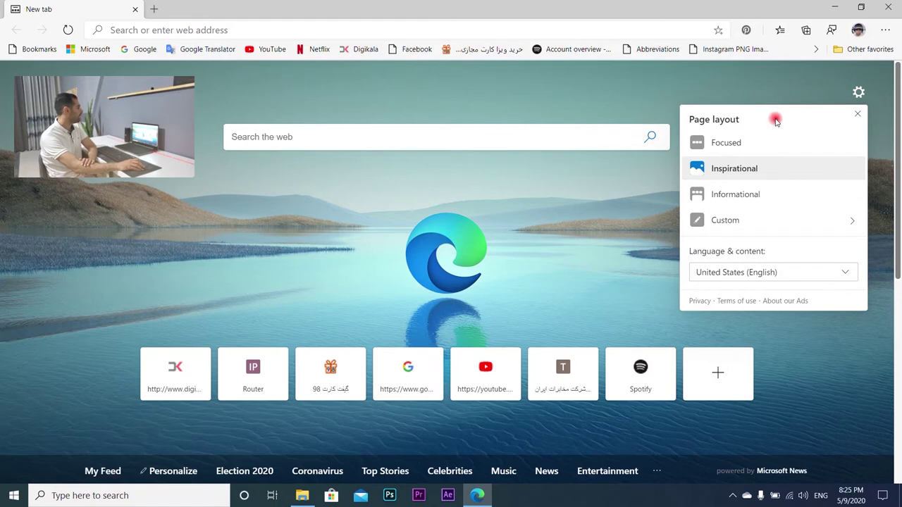
{"action": "left_click", "coordinate": [736, 145]}
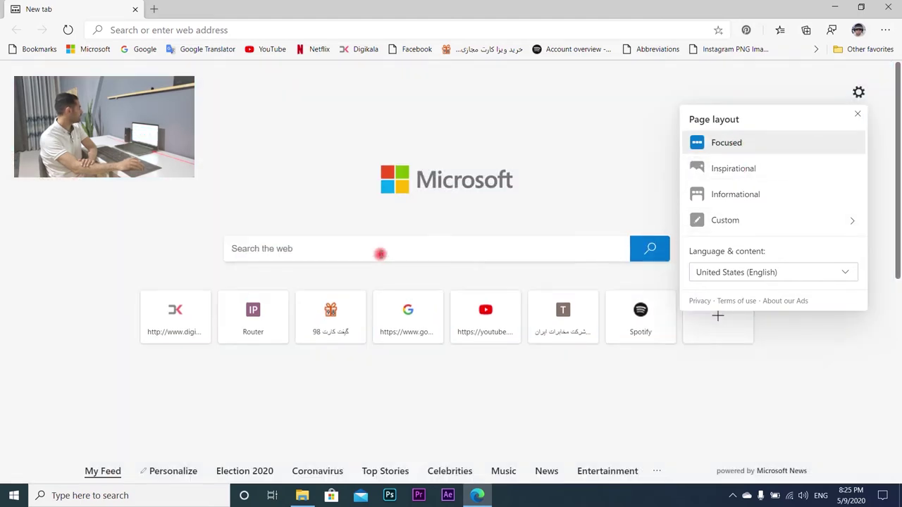
{"action": "left_click", "coordinate": [300, 266]}
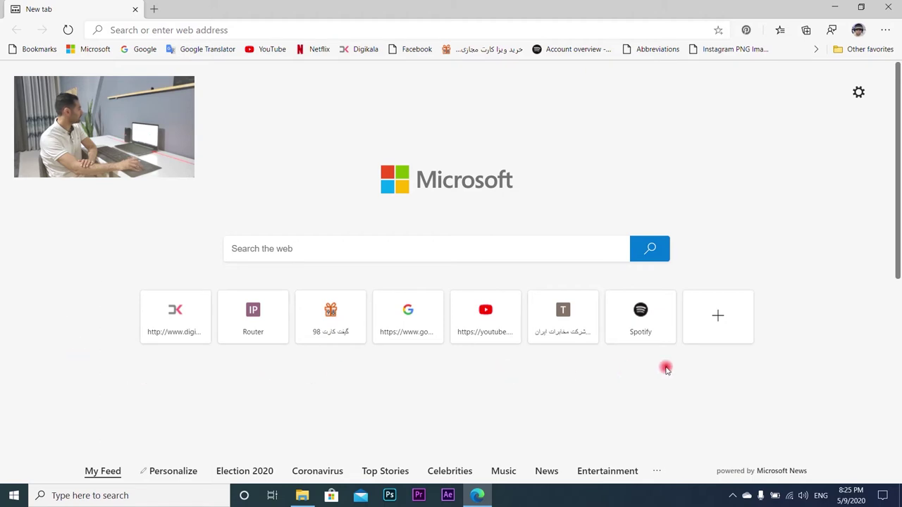
Try the Inspirational and Informational layouts for the new tab page and open the Custom layout options
{"action": "left_click", "coordinate": [856, 92]}
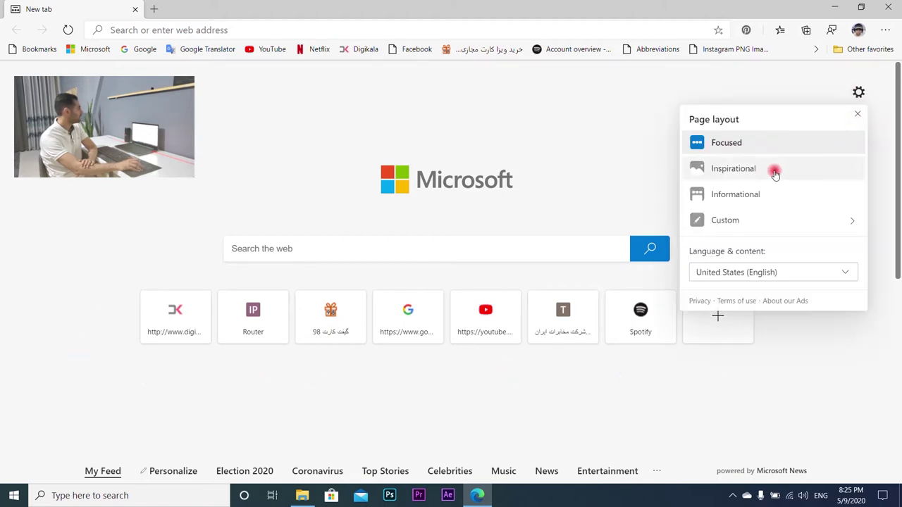
{"action": "left_click", "coordinate": [721, 171]}
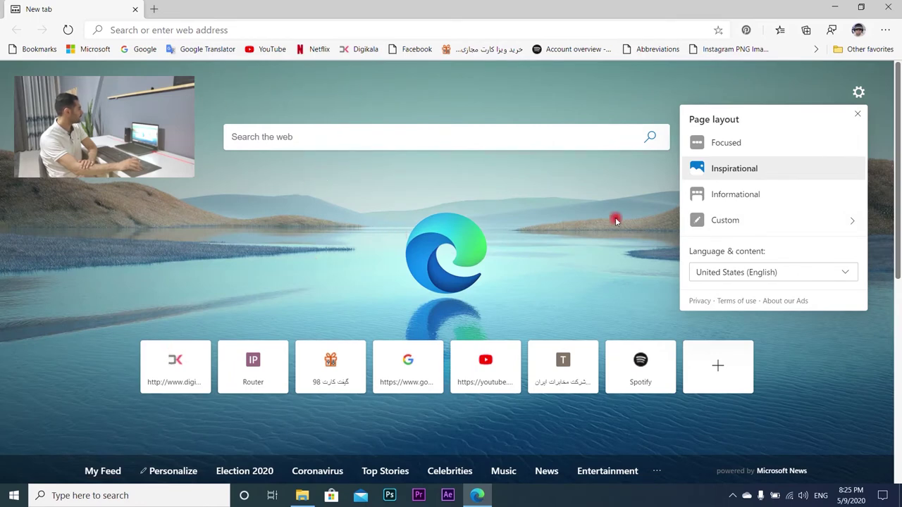
{"action": "left_click", "coordinate": [760, 195]}
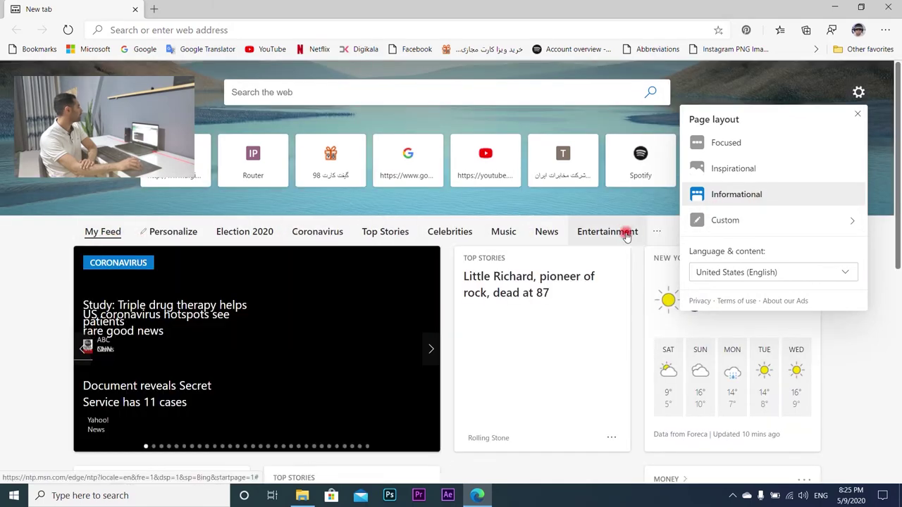
{"action": "left_click", "coordinate": [747, 223]}
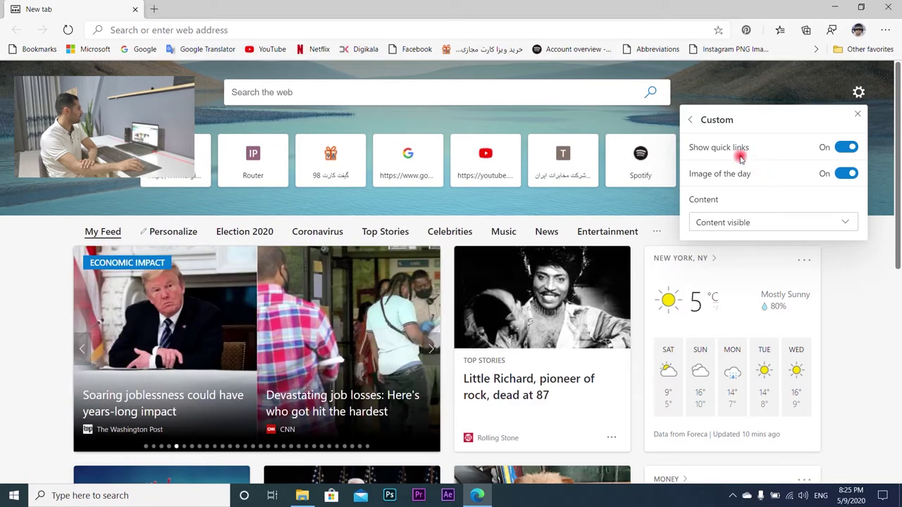
Leave the Custom options and set the new tab page layout to Inspirational
{"action": "left_click", "coordinate": [691, 120]}
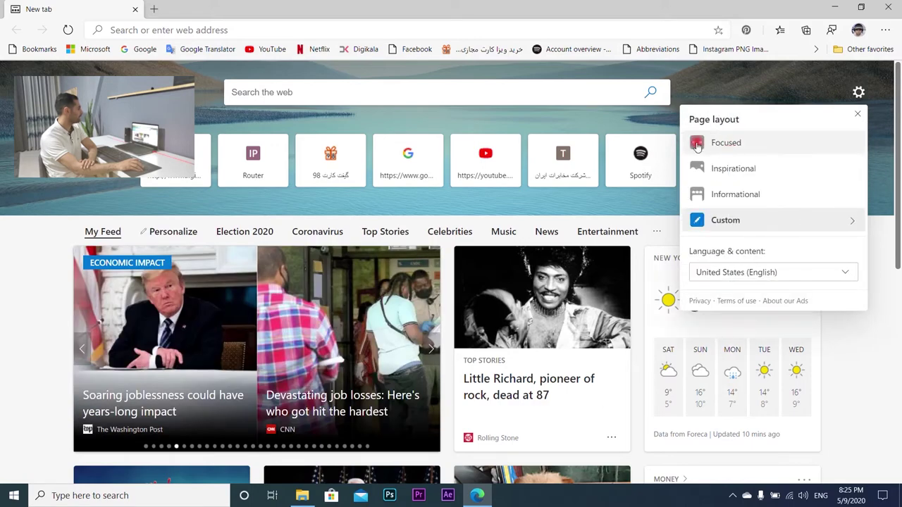
{"action": "left_click", "coordinate": [728, 175]}
{"action": "left_click", "coordinate": [601, 220]}
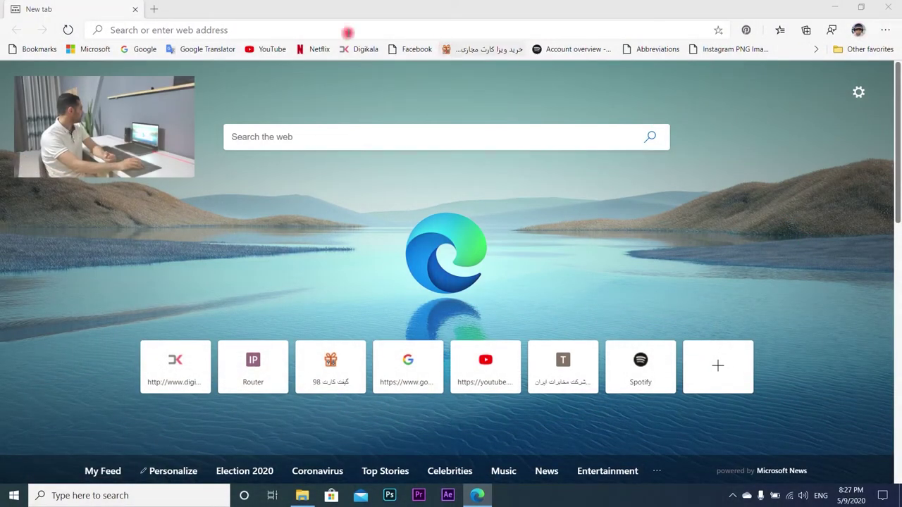
Open the Google page from the saved favorites and go to Google Maps through its list of Google apps
{"action": "left_click", "coordinate": [221, 30]}
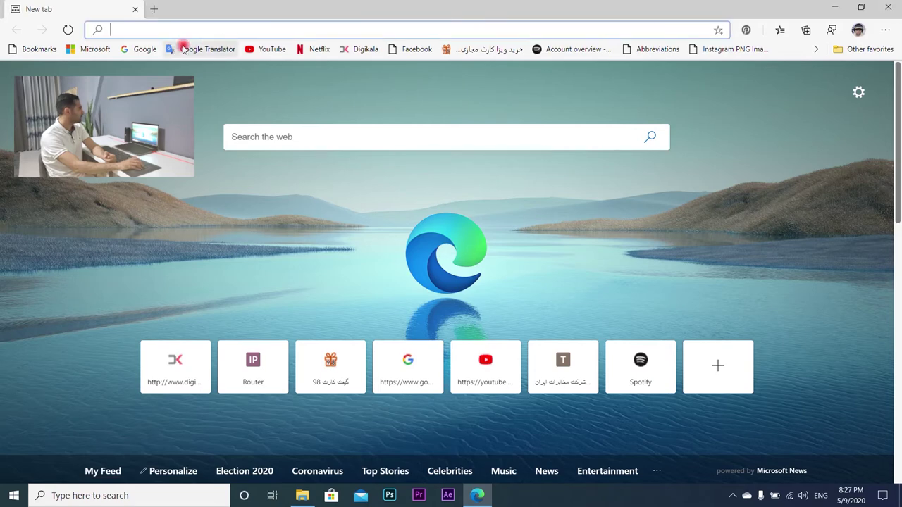
{"action": "left_click", "coordinate": [143, 51]}
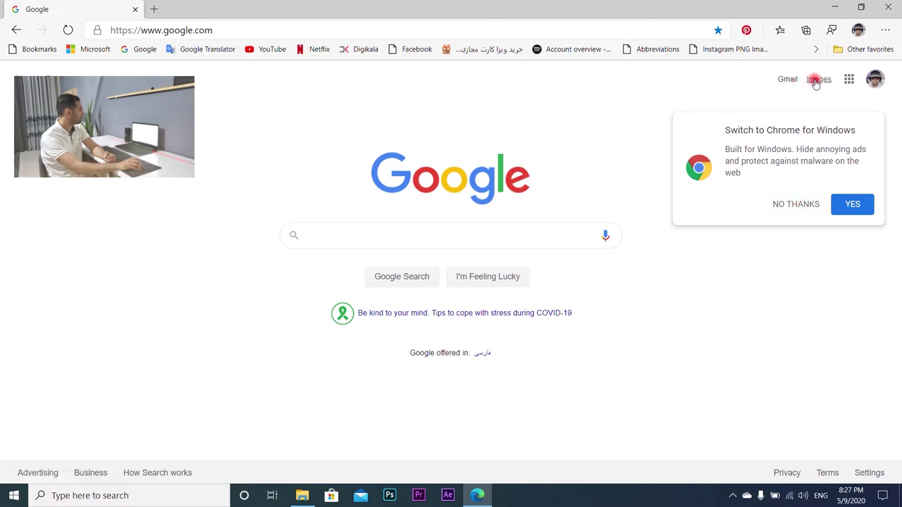
{"action": "left_click", "coordinate": [849, 79]}
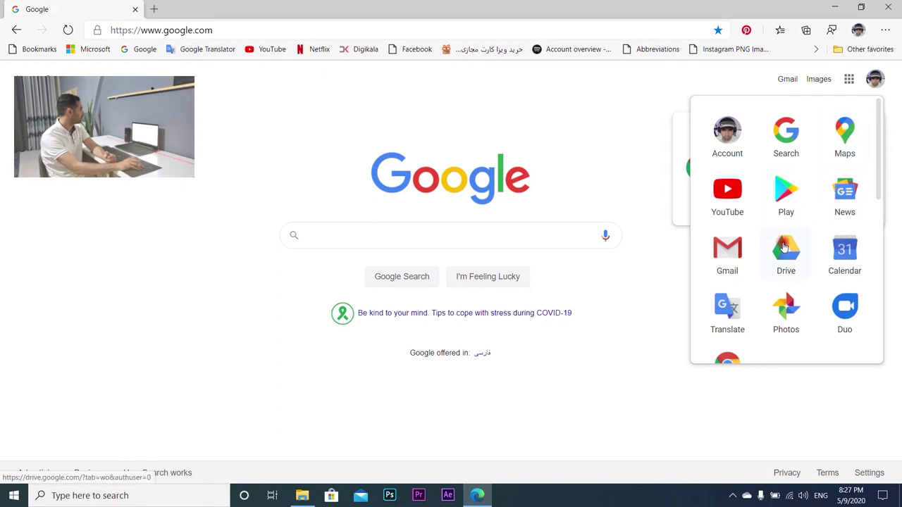
{"action": "left_click", "coordinate": [843, 130]}
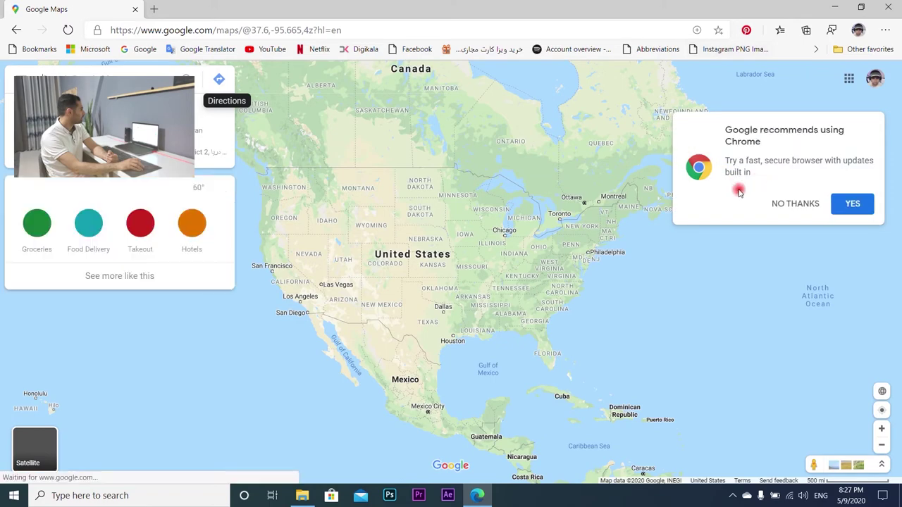
View the browser's Collections feature, decline the Chrome recommendation on Google Maps, and close Collections
{"action": "left_click", "coordinate": [807, 31]}
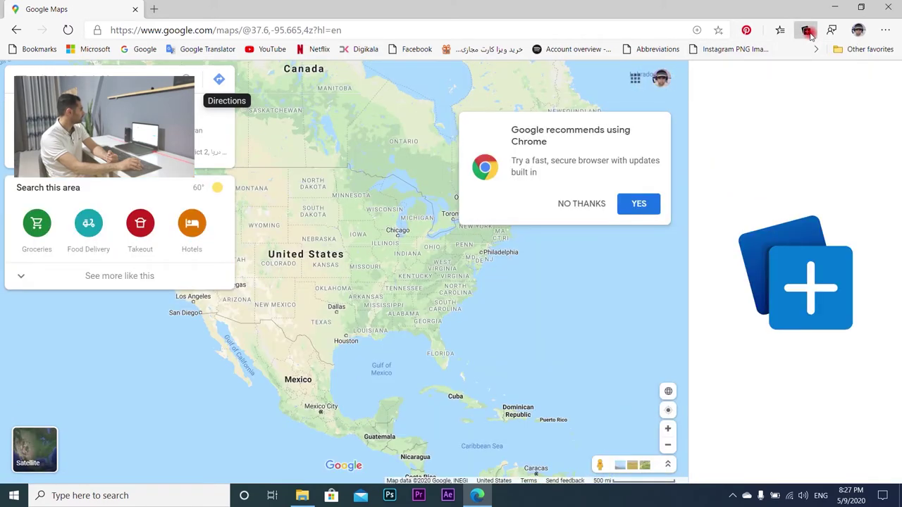
{"action": "left_click", "coordinate": [581, 203]}
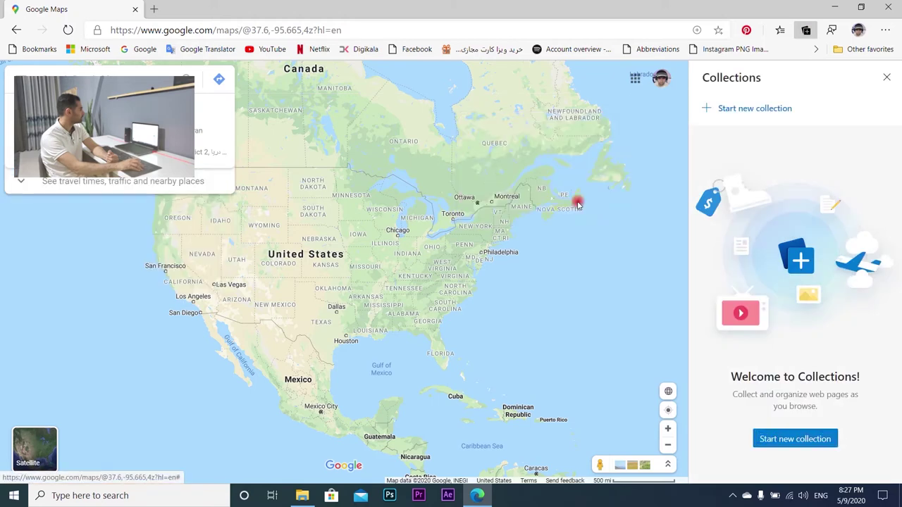
{"action": "left_click", "coordinate": [640, 255]}
{"action": "left_click", "coordinate": [806, 30]}
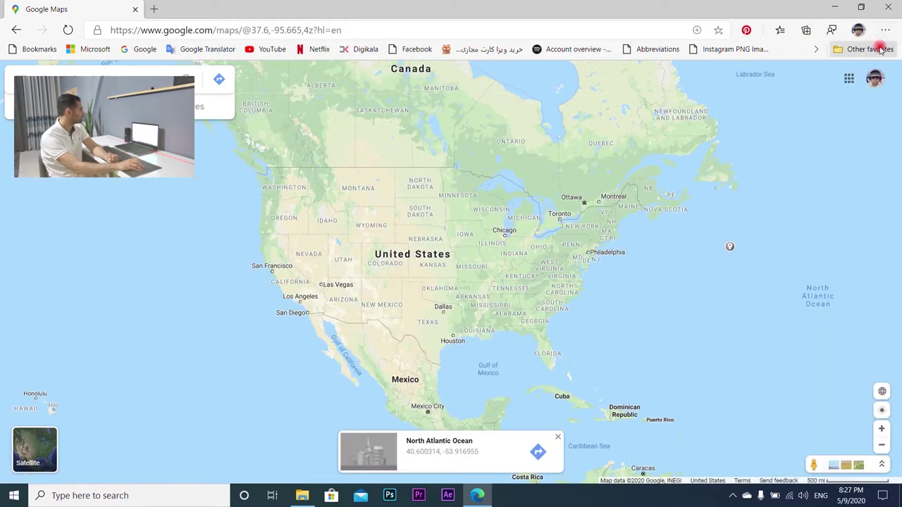
View the browser's main menu, including its More tools and Apps options, and close it
{"action": "left_click", "coordinate": [885, 29]}
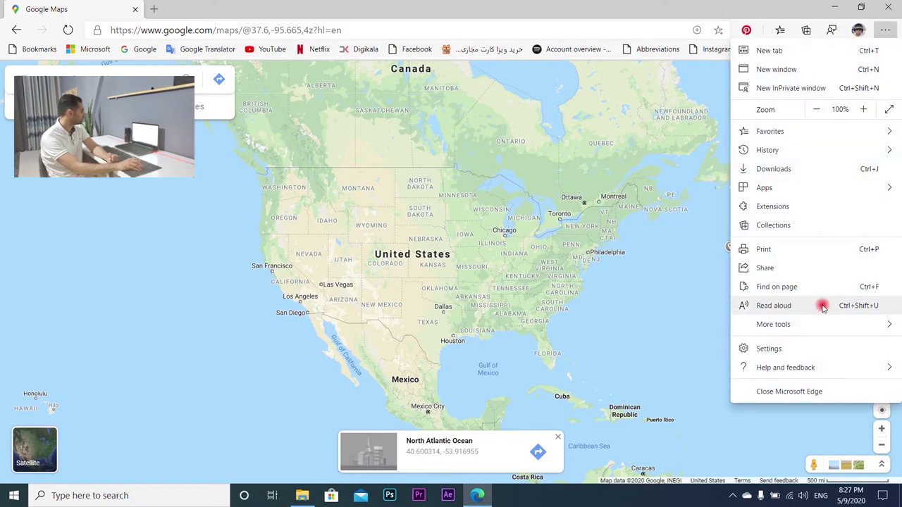
{"action": "mouse_move", "coordinate": [810, 328]}
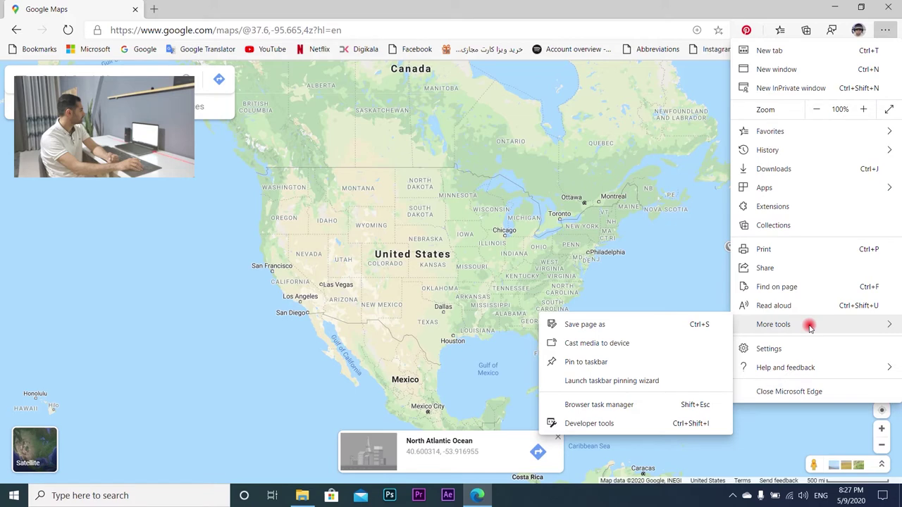
{"action": "mouse_move", "coordinate": [791, 190]}
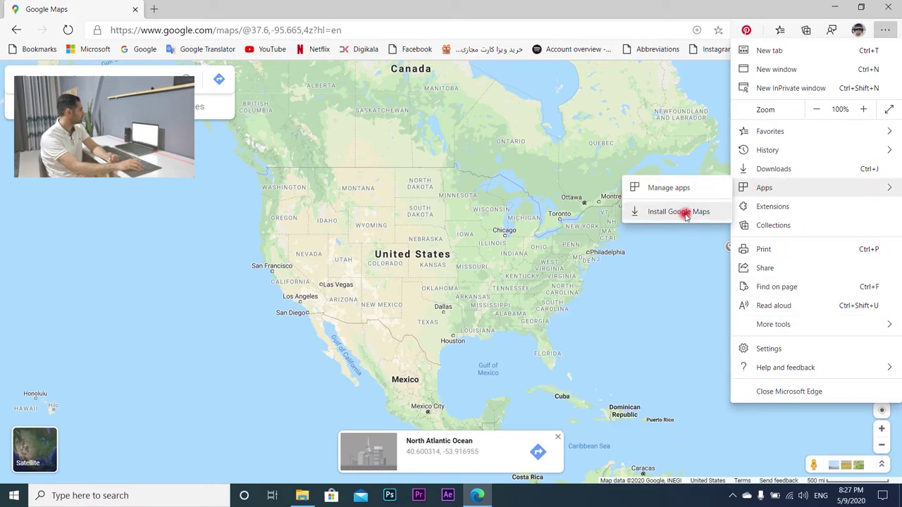
{"action": "left_click", "coordinate": [670, 141]}
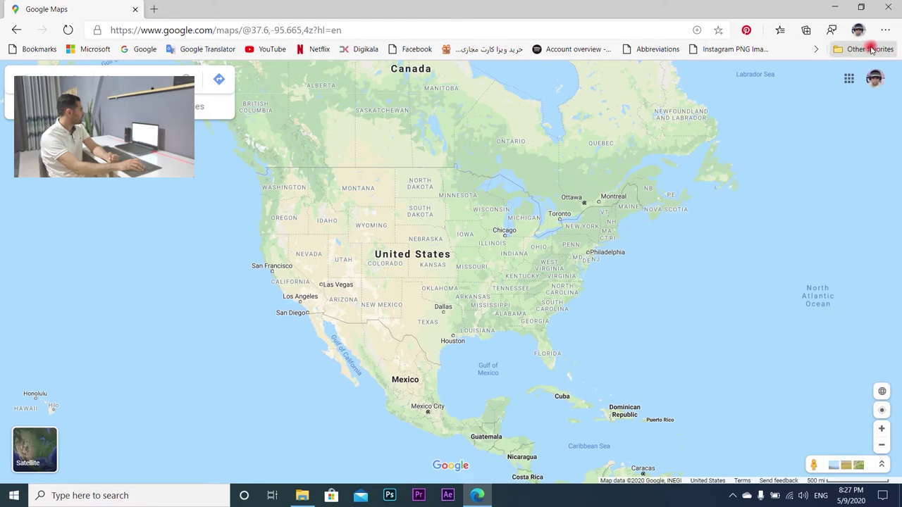
Install the Google Maps site as an app through the browser's Apps options
{"action": "left_click", "coordinate": [886, 32]}
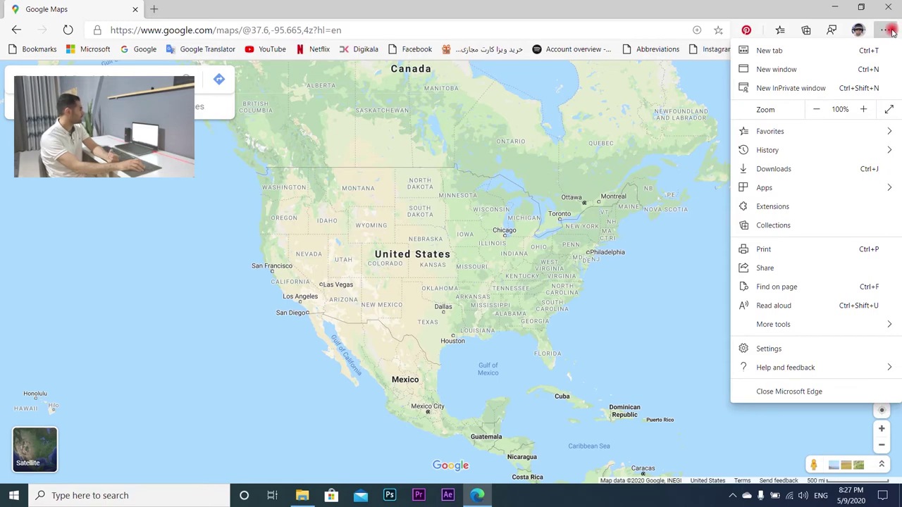
{"action": "left_click", "coordinate": [885, 30]}
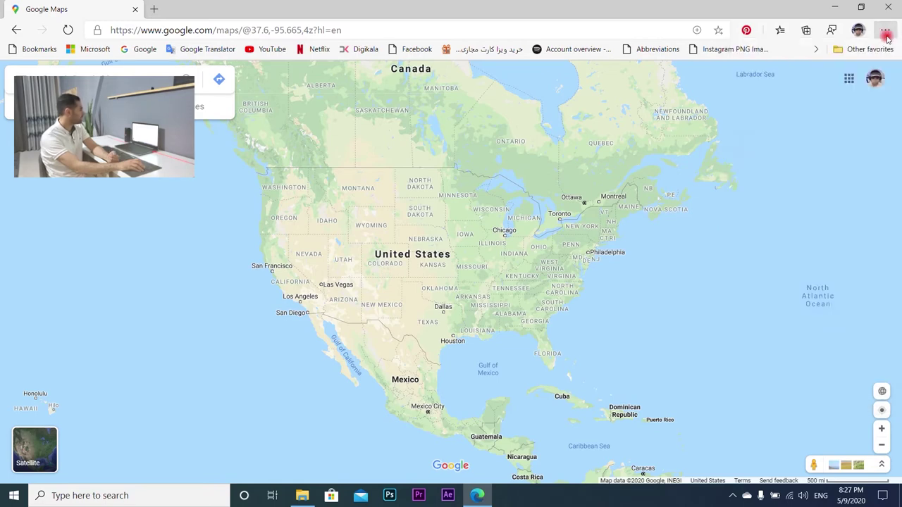
{"action": "left_click", "coordinate": [885, 32]}
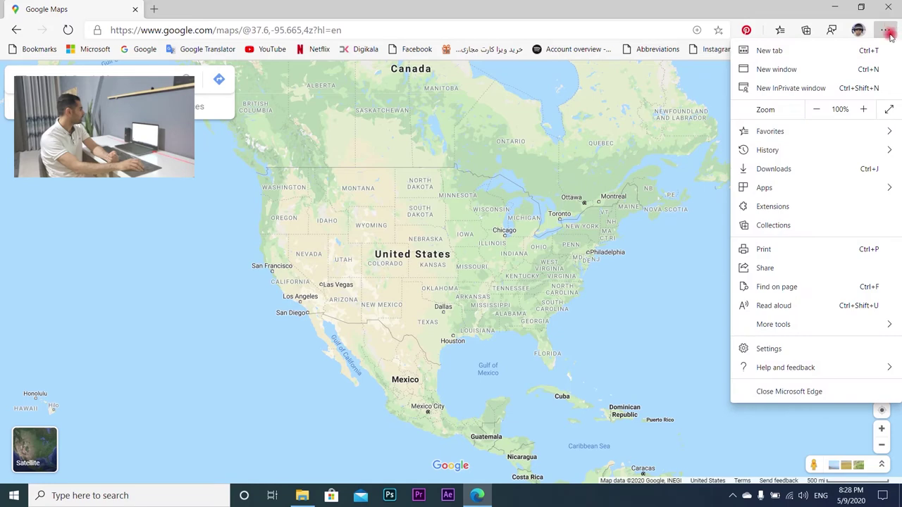
{"action": "mouse_move", "coordinate": [802, 191]}
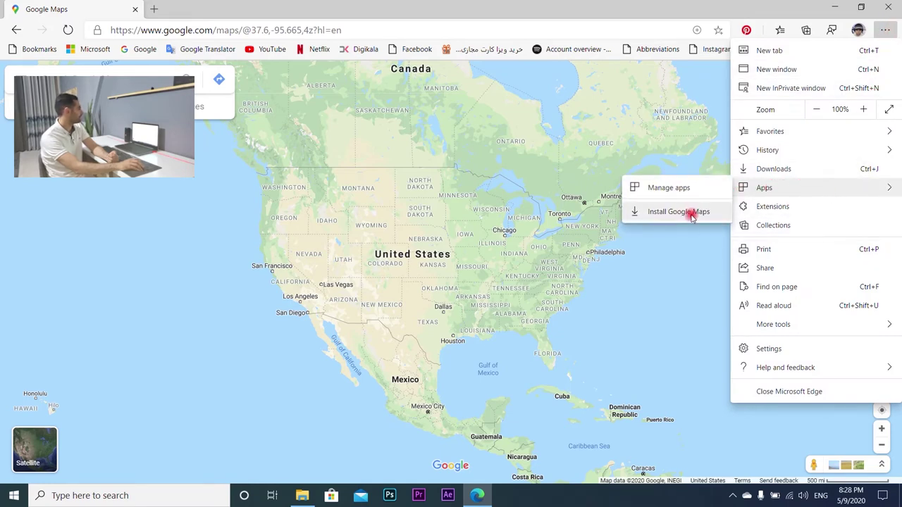
{"action": "left_click", "coordinate": [669, 215]}
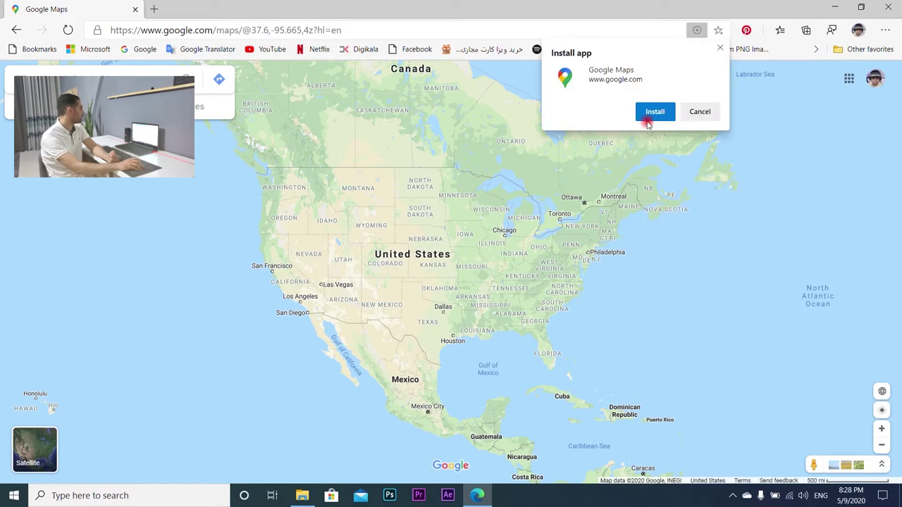
{"action": "left_click", "coordinate": [652, 111]}
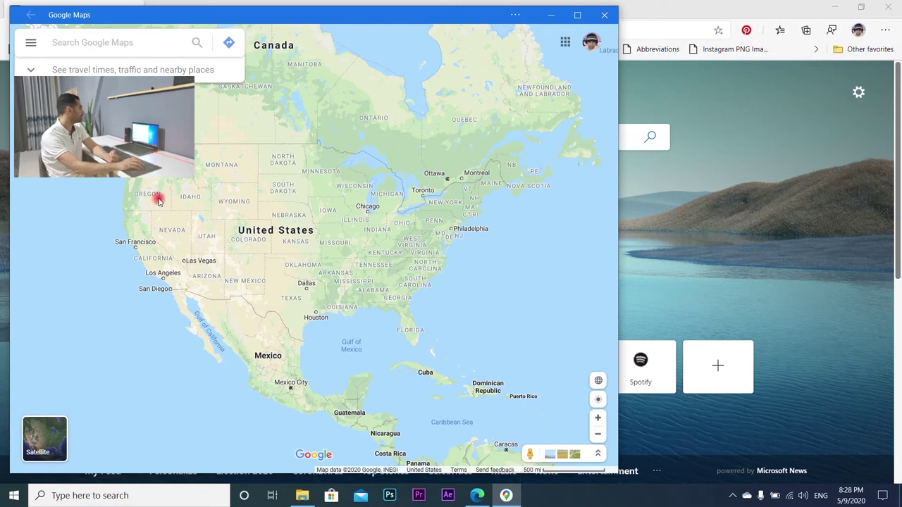
Close Edge, move the Google Maps app window to uncover its desktop shortcut, and reopen the app from that shortcut
{"action": "left_click", "coordinate": [886, 7]}
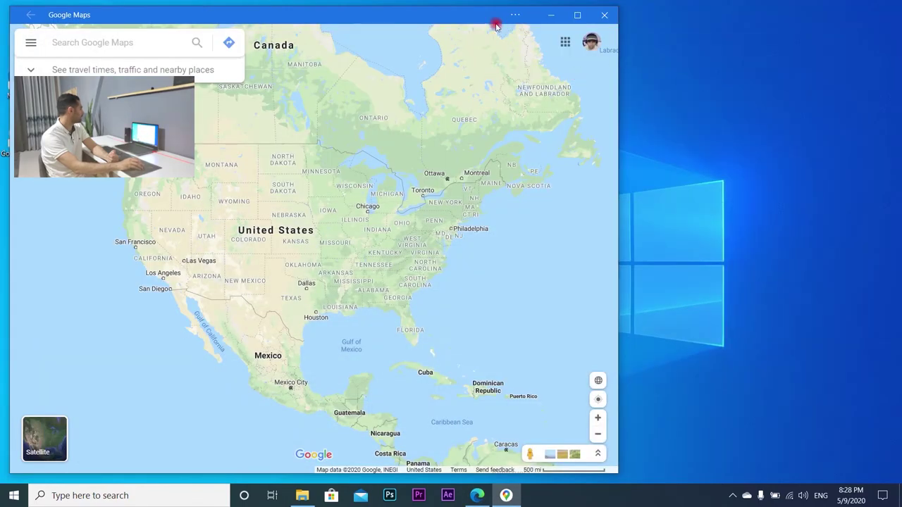
{"action": "left_click_drag", "start_coordinate": [476, 16], "coordinate": [673, 15]}
{"action": "left_click", "coordinate": [14, 278]}
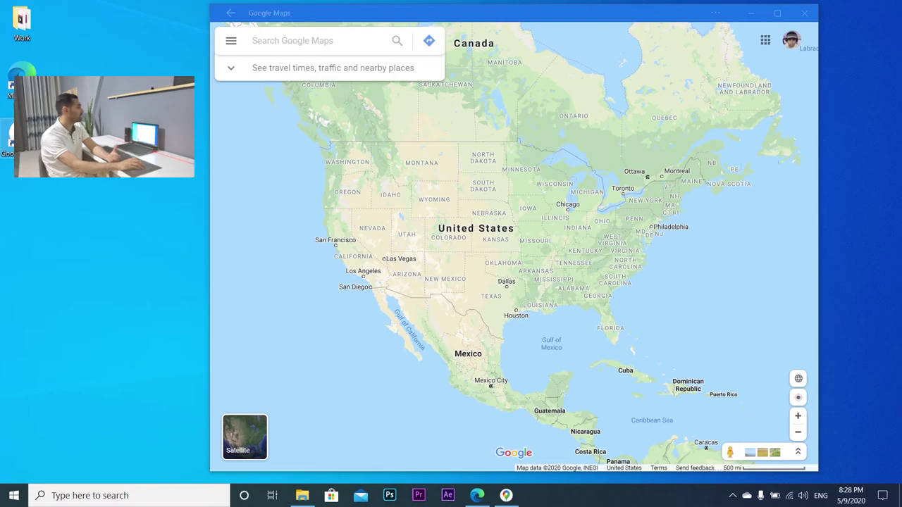
{"action": "left_click", "coordinate": [516, 121]}
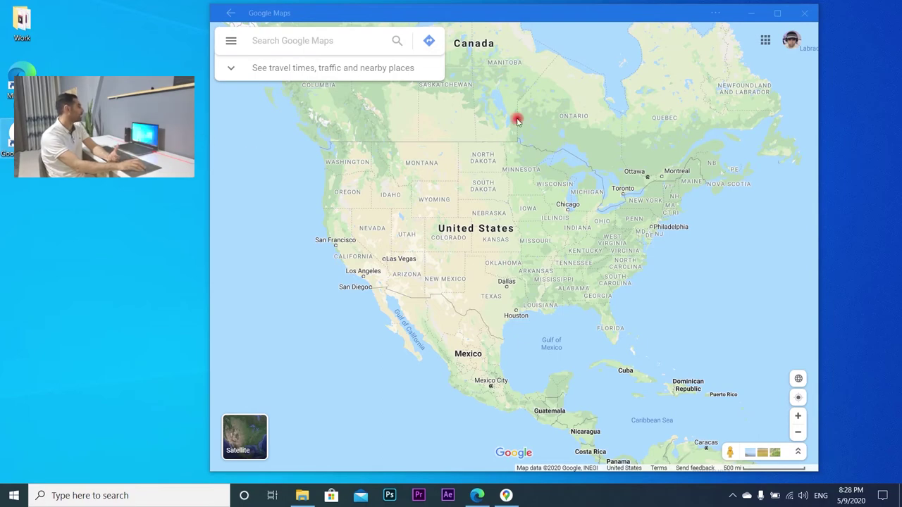
{"action": "left_click", "coordinate": [804, 13]}
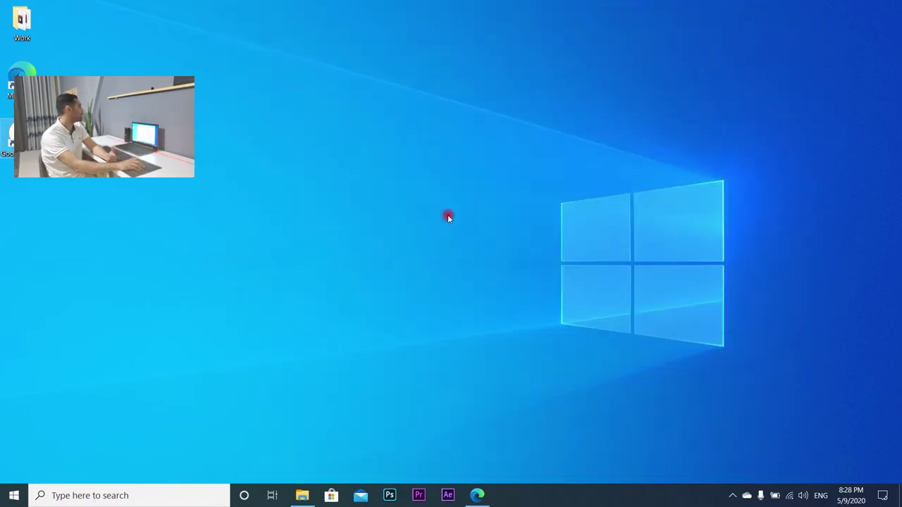
{"action": "double_click", "coordinate": [10, 136]}
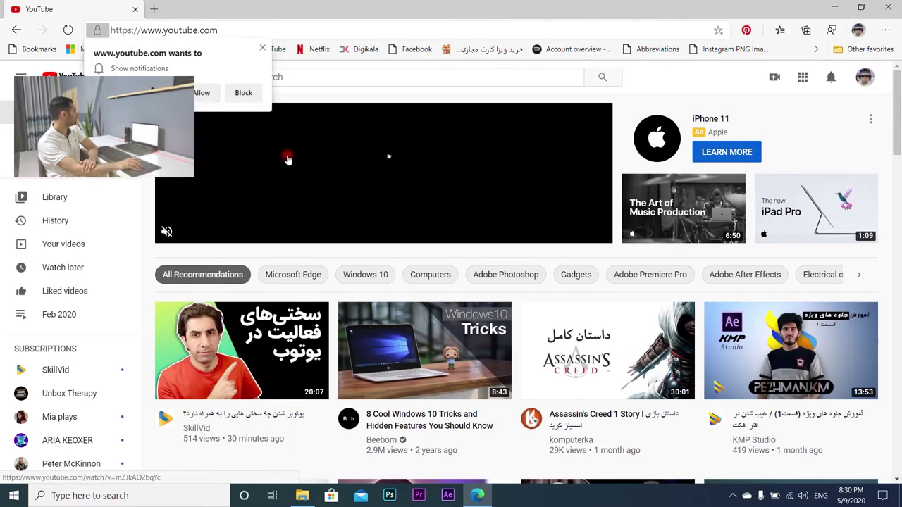
Block YouTube's notification request in Edge, and load YouTube in a temporary new tab in Chrome
{"action": "left_click", "coordinate": [240, 92]}
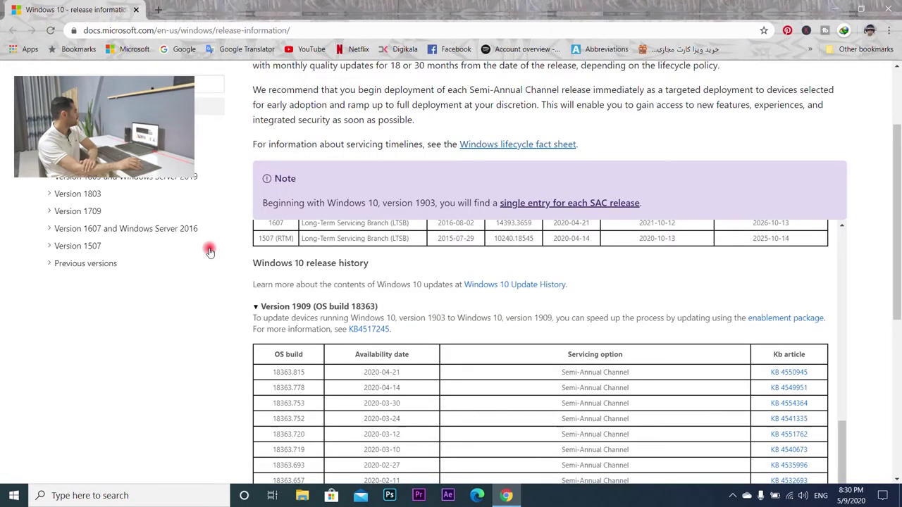
{"action": "left_click", "coordinate": [157, 9]}
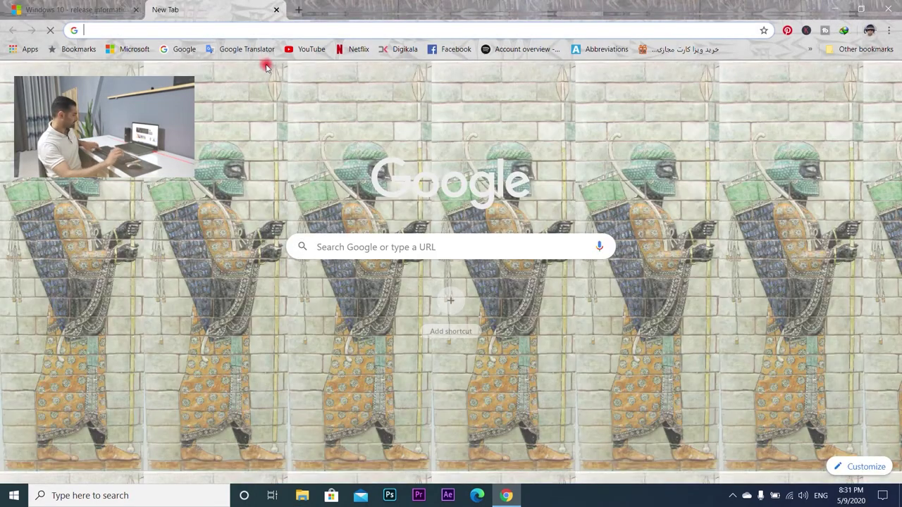
{"action": "left_click", "coordinate": [305, 49]}
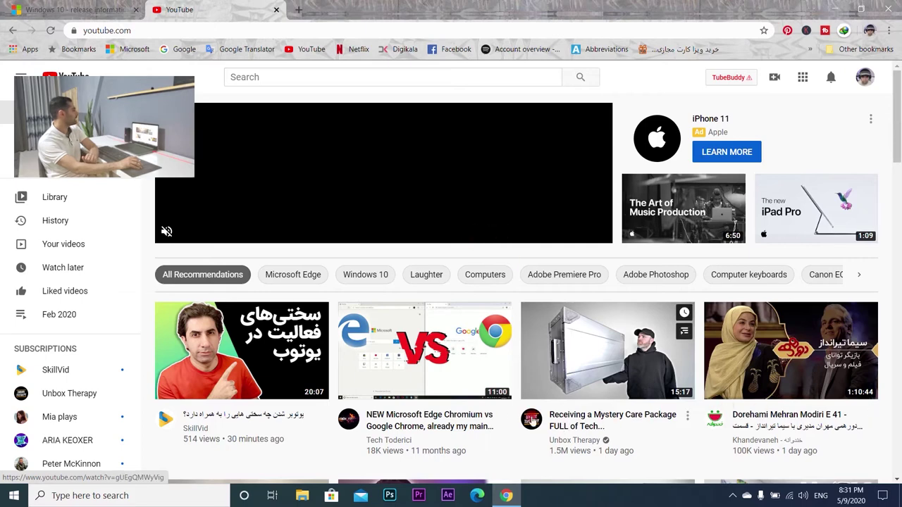
{"action": "mouse_move", "coordinate": [442, 359]}
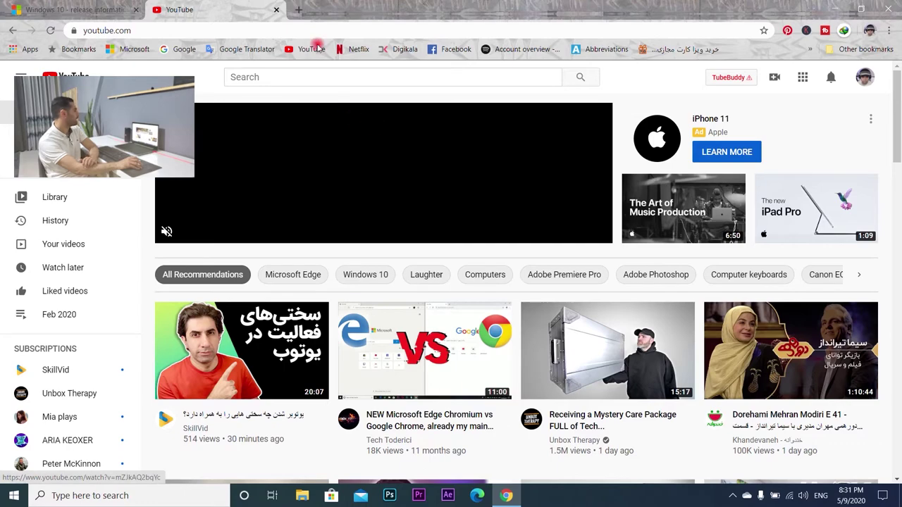
{"action": "left_click", "coordinate": [276, 9]}
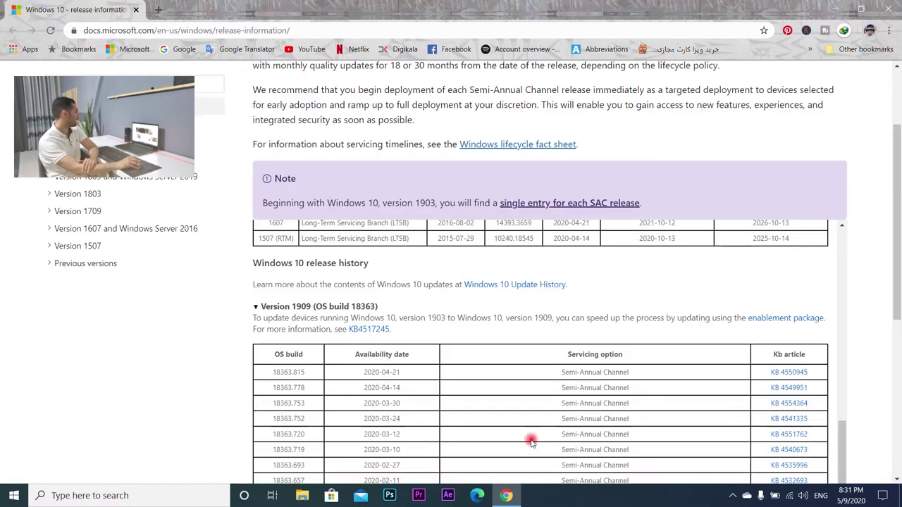
Switch to Edge and load YouTube from the saved favorites in a new tab
{"action": "left_click", "coordinate": [477, 496]}
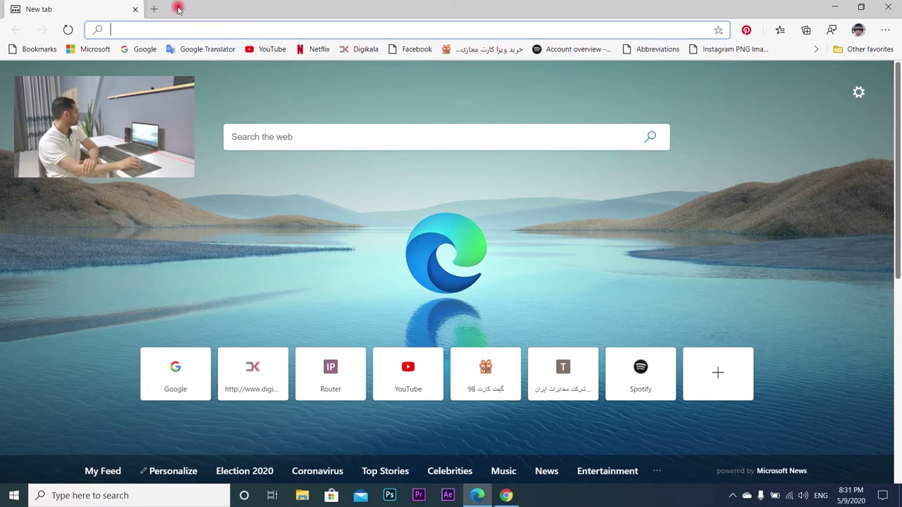
{"action": "left_click", "coordinate": [155, 9]}
{"action": "left_click", "coordinate": [266, 49]}
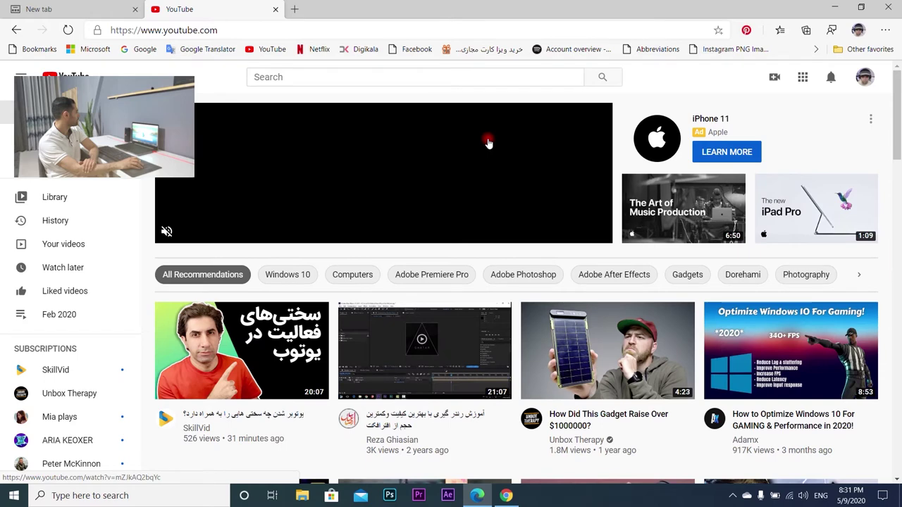
Load YouTube in a new Chrome tab and return to Edge to compare the two browsers
{"action": "left_click", "coordinate": [506, 496]}
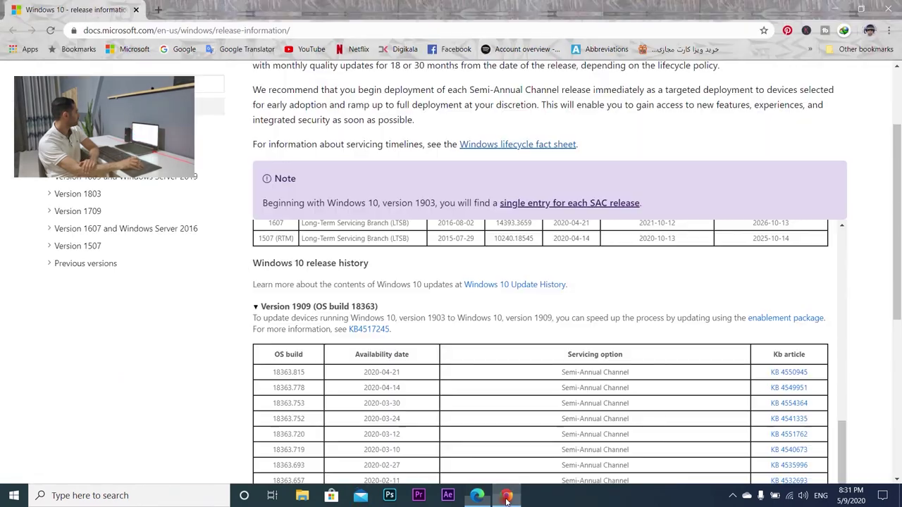
{"action": "left_click", "coordinate": [158, 9]}
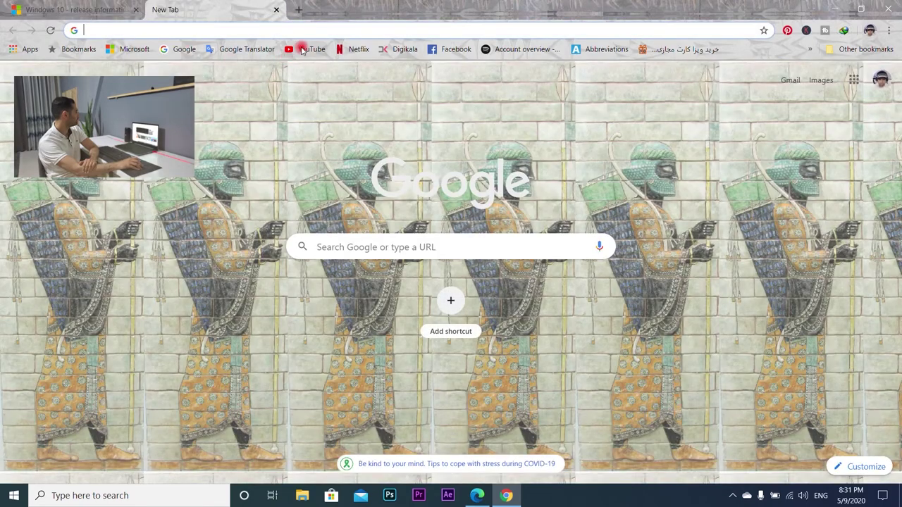
{"action": "left_click", "coordinate": [303, 48]}
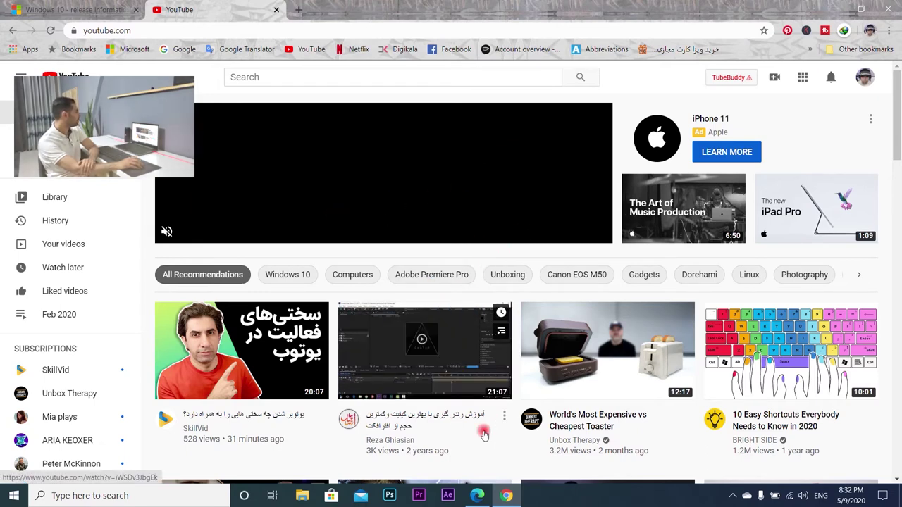
{"action": "mouse_move", "coordinate": [477, 496]}
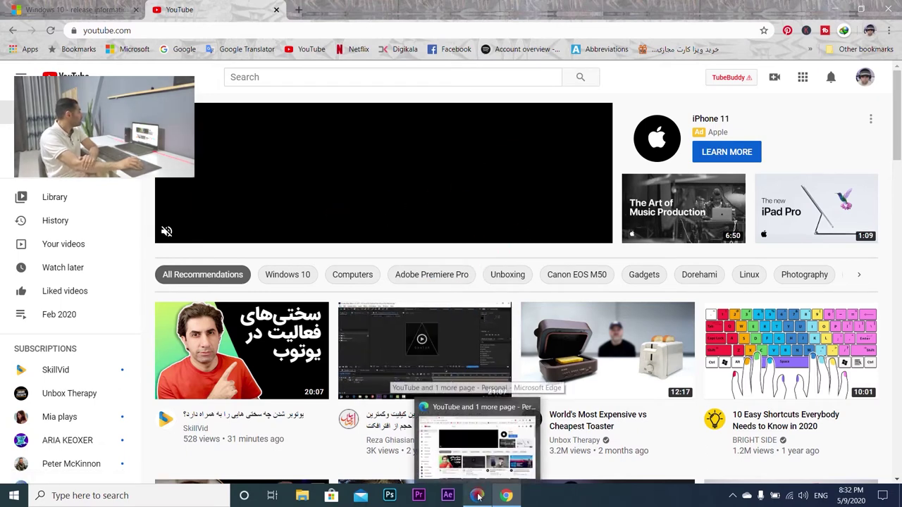
{"action": "left_click", "coordinate": [478, 496]}
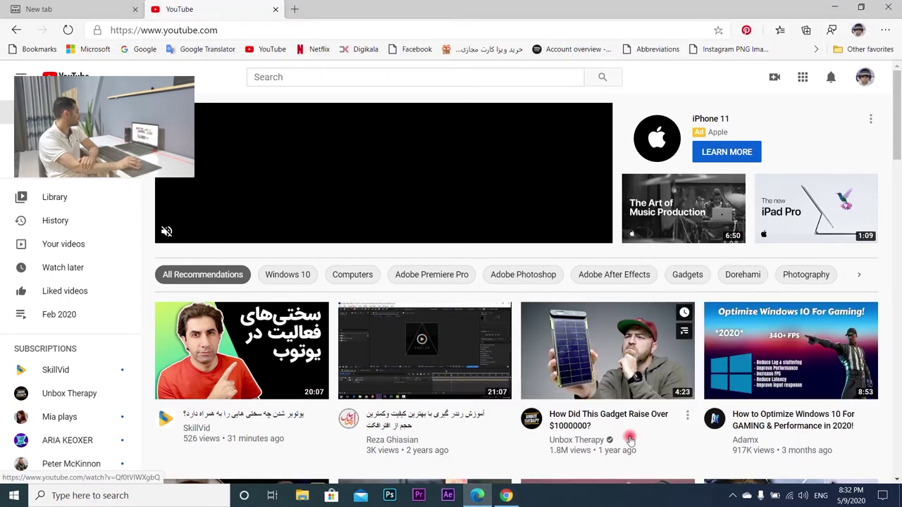
{"action": "left_click", "coordinate": [477, 497]}
{"action": "left_click", "coordinate": [477, 497]}
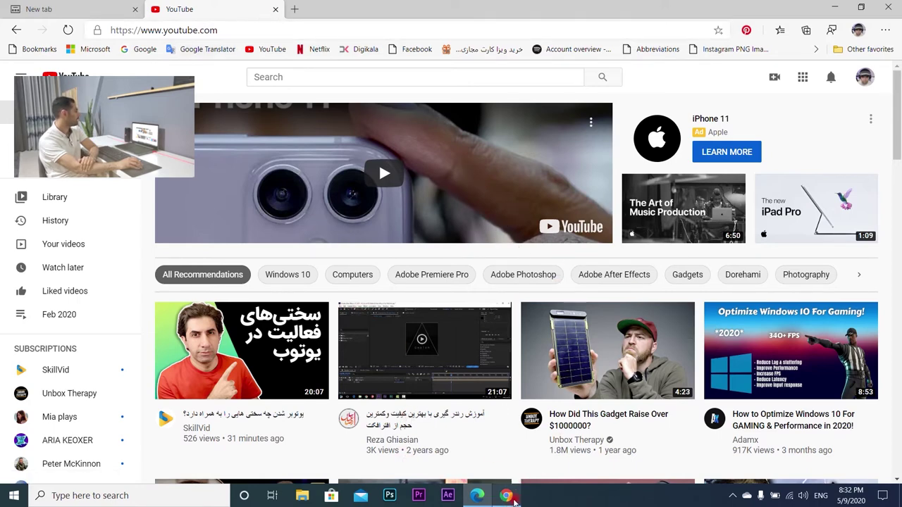
{"action": "left_click", "coordinate": [733, 496]}
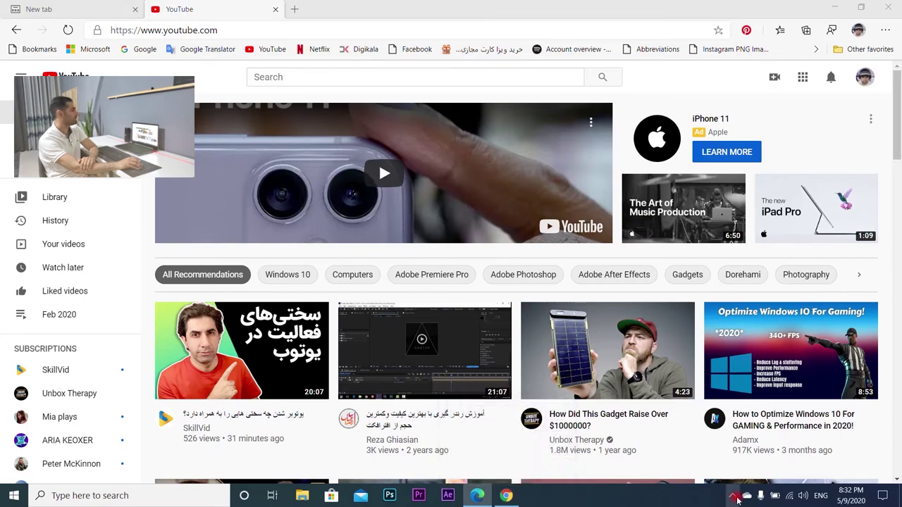
{"action": "left_click_drag", "start_coordinate": [755, 459], "coordinate": [751, 470]}
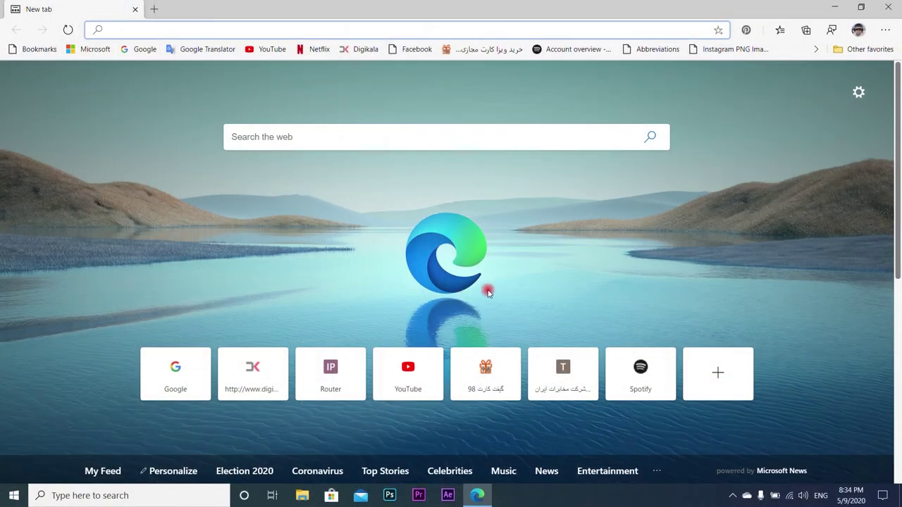
Open Collections, load amazon.com in a new tab, and browse its home page as far as the featured Kindle book deals
{"action": "left_click", "coordinate": [806, 31]}
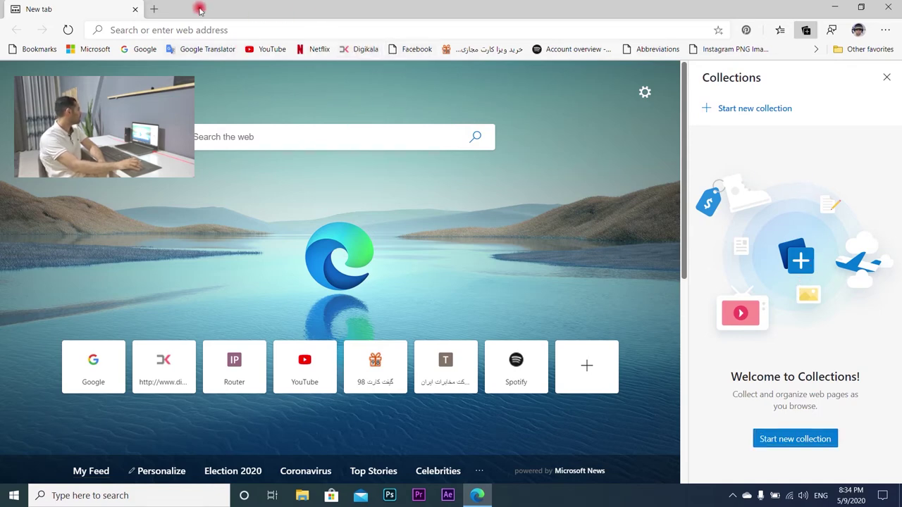
{"action": "left_click", "coordinate": [152, 10]}
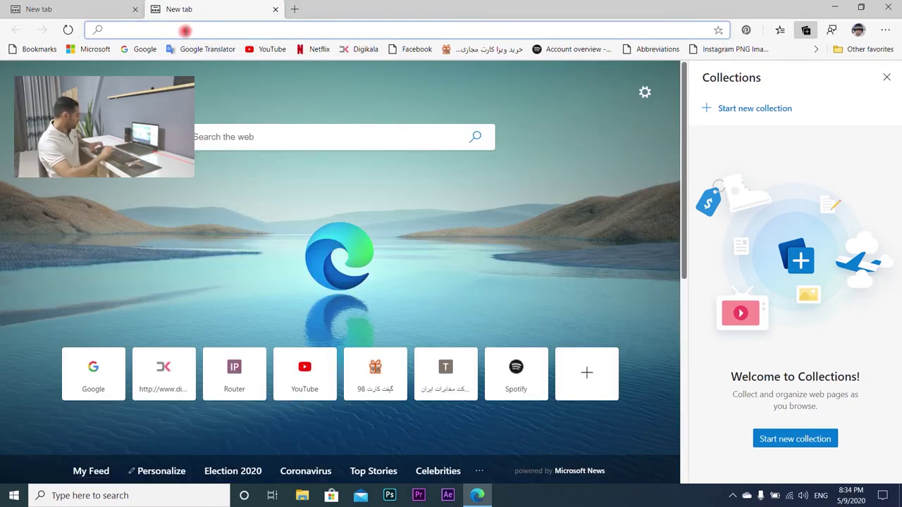
{"action": "type", "text": "a"}
{"action": "key", "text": "Return"}
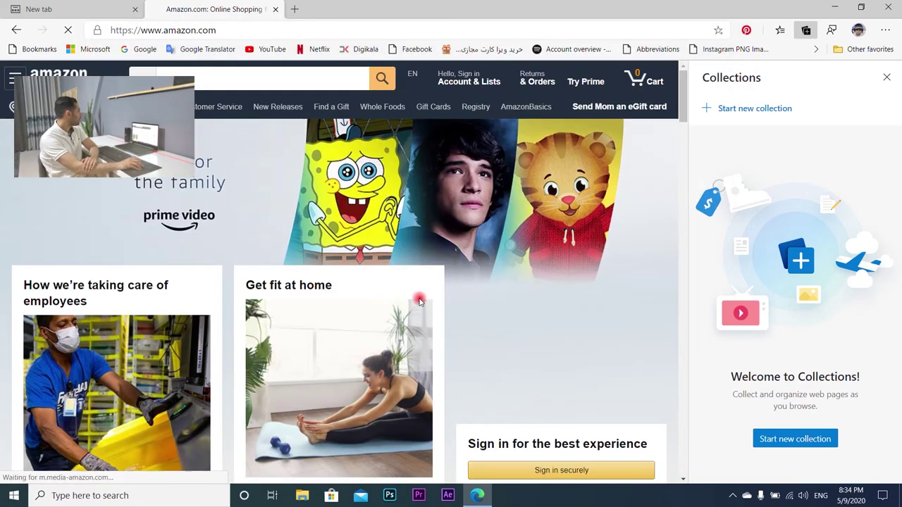
{"action": "scroll", "coordinate": [537, 222], "scroll_direction": "down", "scroll_amount": 5}
{"action": "scroll", "coordinate": [562, 278], "scroll_direction": "up", "scroll_amount": 5}
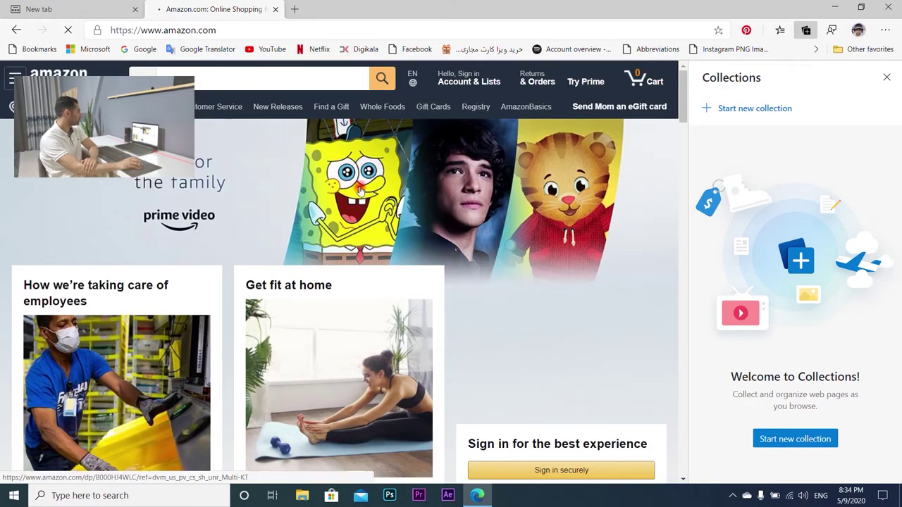
{"action": "scroll", "coordinate": [414, 247], "scroll_direction": "down", "scroll_amount": 3}
{"action": "scroll", "coordinate": [414, 246], "scroll_direction": "down", "scroll_amount": 3}
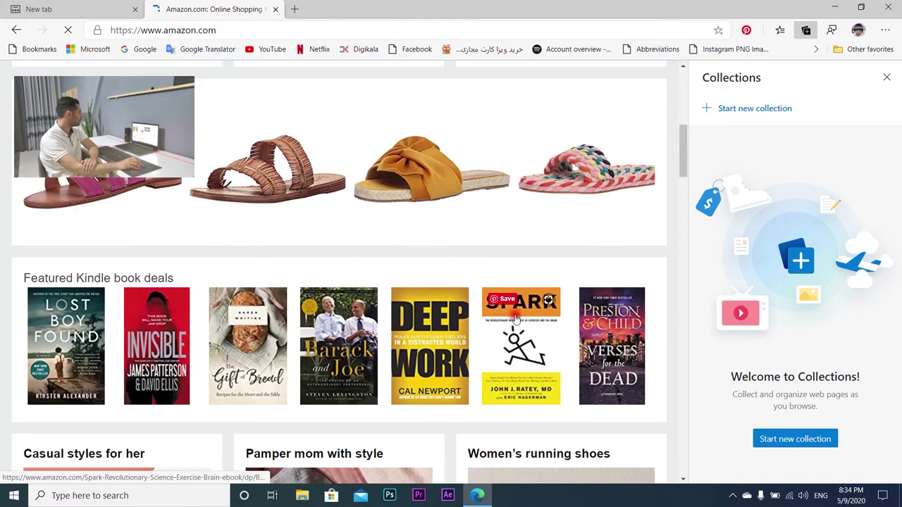
Open Amazon's women's running shoes category and view the New Balance Women's 1080v10 Fresh Foam Running Shoe product page
{"action": "scroll", "coordinate": [338, 261], "scroll_direction": "down", "scroll_amount": 3}
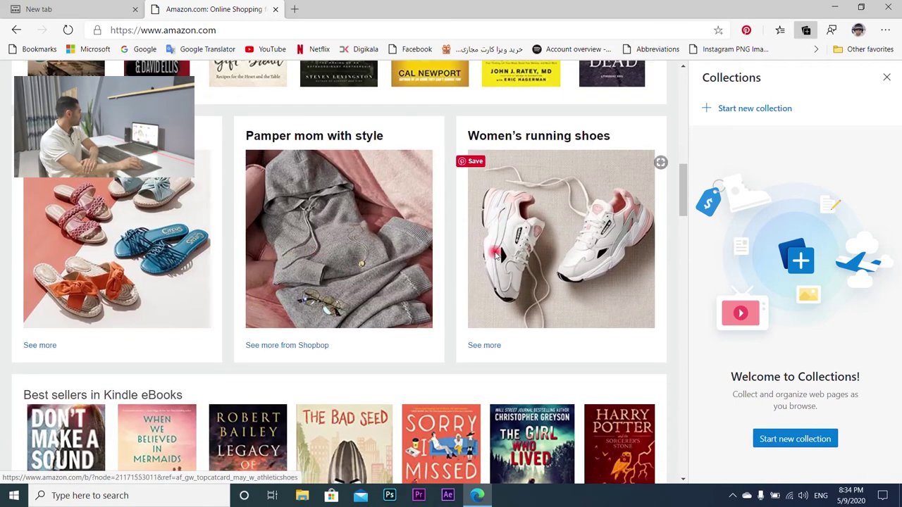
{"action": "left_click", "coordinate": [537, 252]}
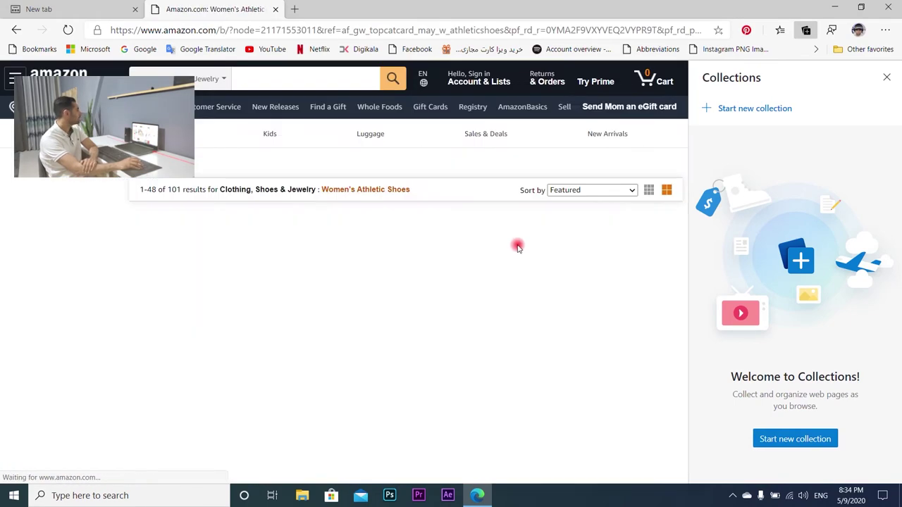
{"action": "left_click", "coordinate": [237, 293]}
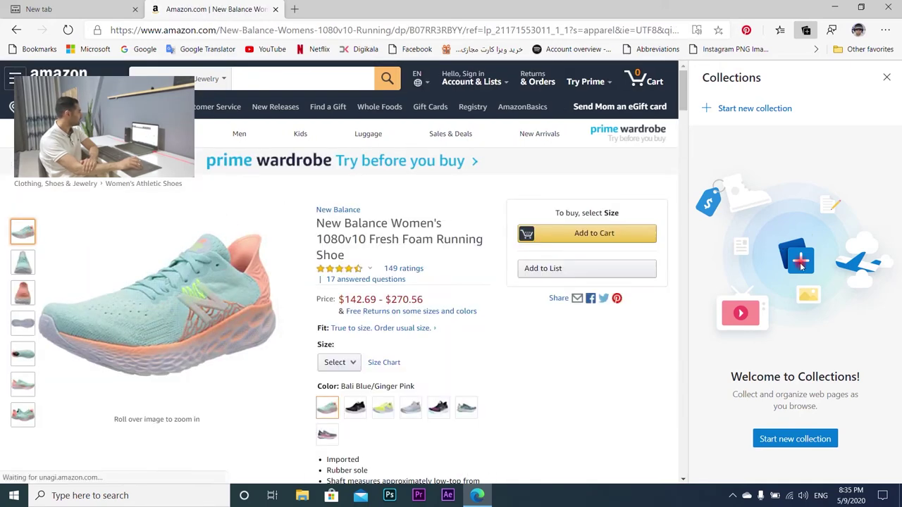
Start a new collection, add the current shoe product page to it, and use the collection's additional options
{"action": "left_click", "coordinate": [801, 441]}
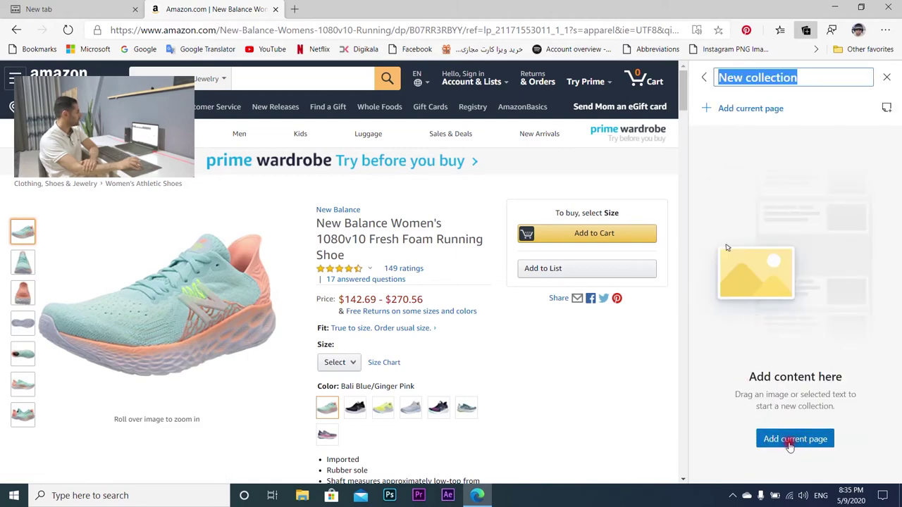
{"action": "left_click", "coordinate": [802, 440]}
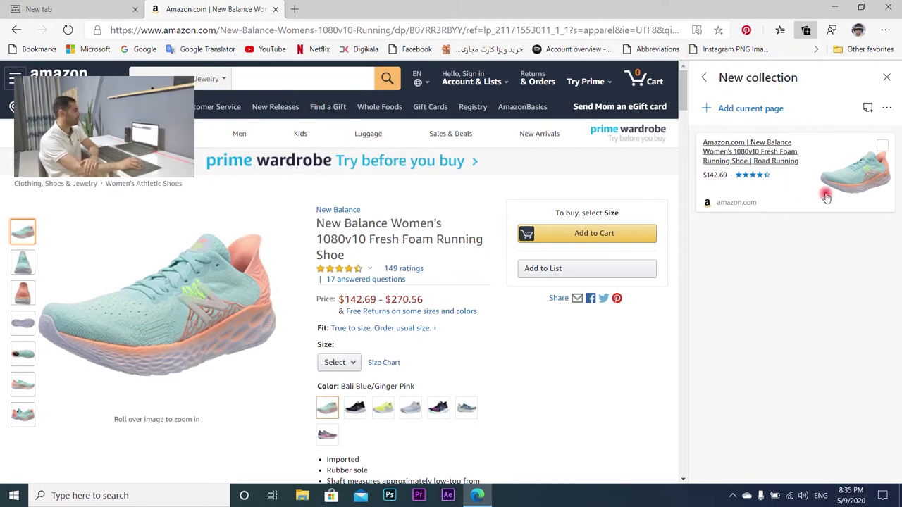
{"action": "mouse_move", "coordinate": [227, 291]}
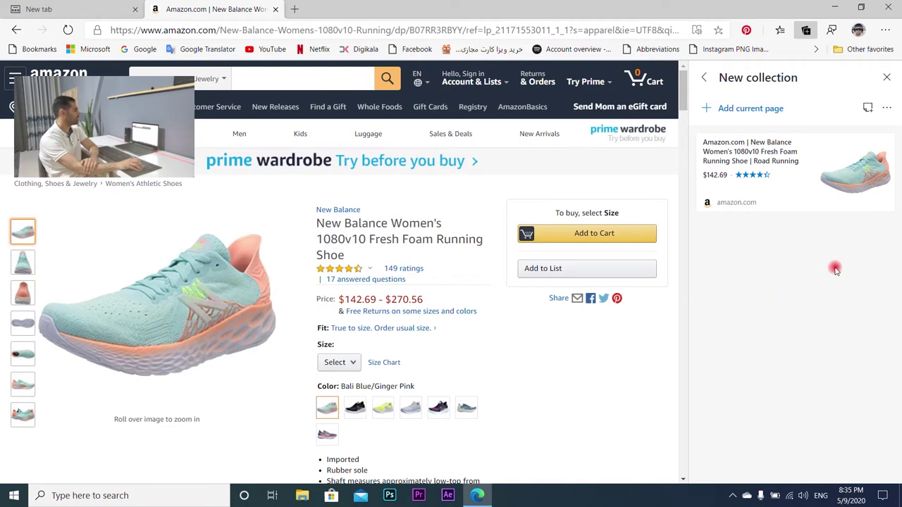
{"action": "left_click", "coordinate": [888, 110]}
{"action": "left_click", "coordinate": [860, 129]}
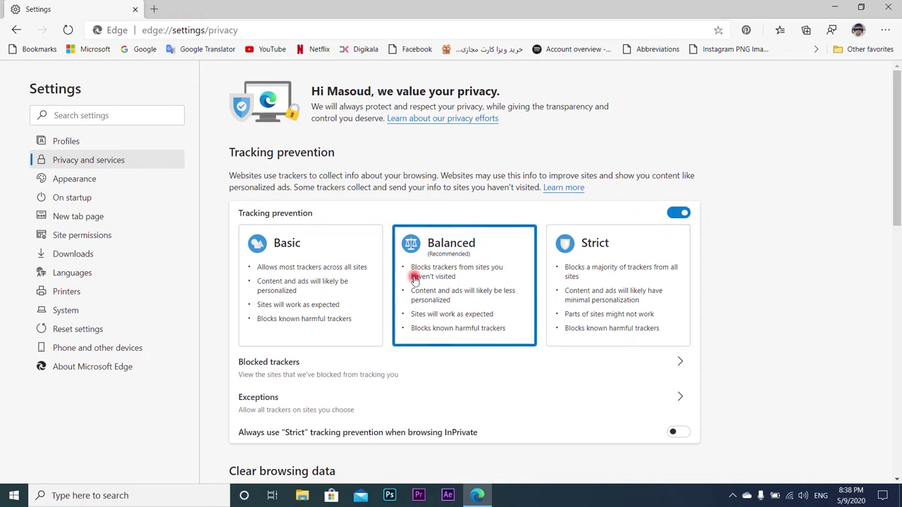
Try the Basic, Balanced and Strict tracking prevention levels and return the setting to Balanced
{"action": "left_click", "coordinate": [306, 280]}
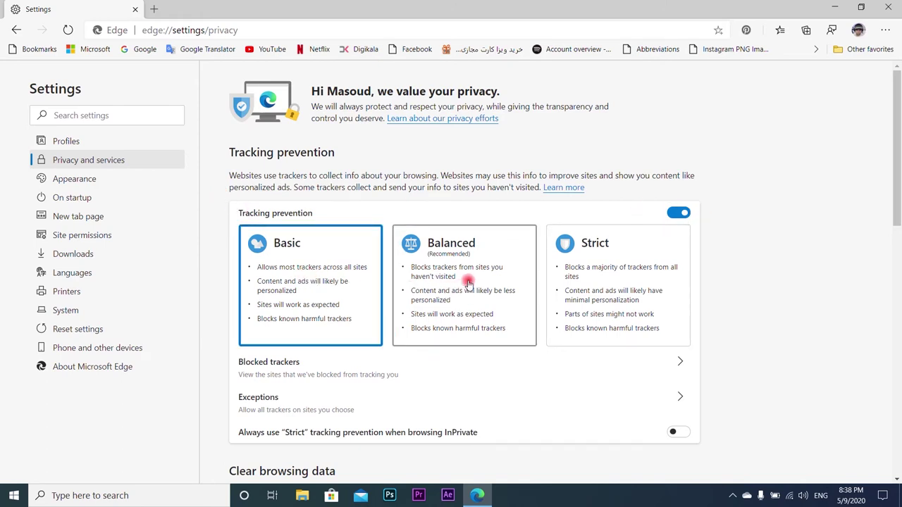
{"action": "left_click", "coordinate": [468, 282]}
{"action": "left_click", "coordinate": [614, 284]}
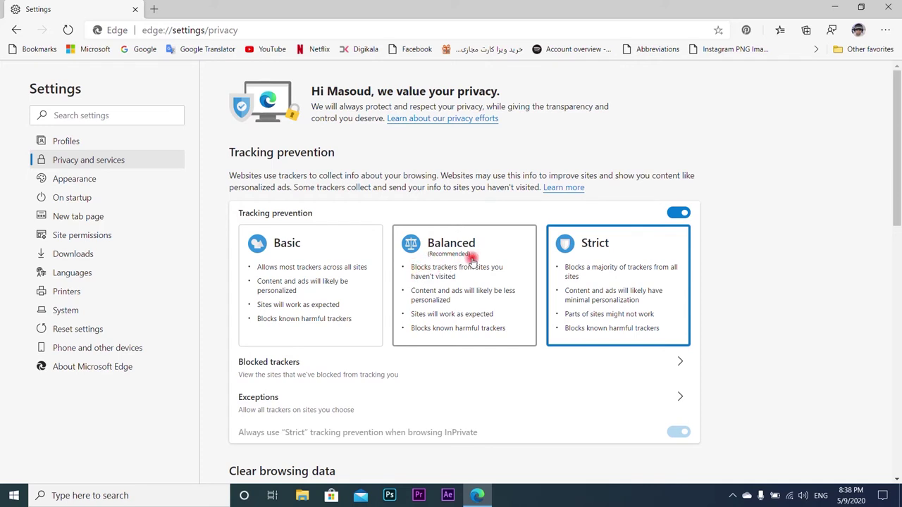
{"action": "left_click", "coordinate": [468, 301]}
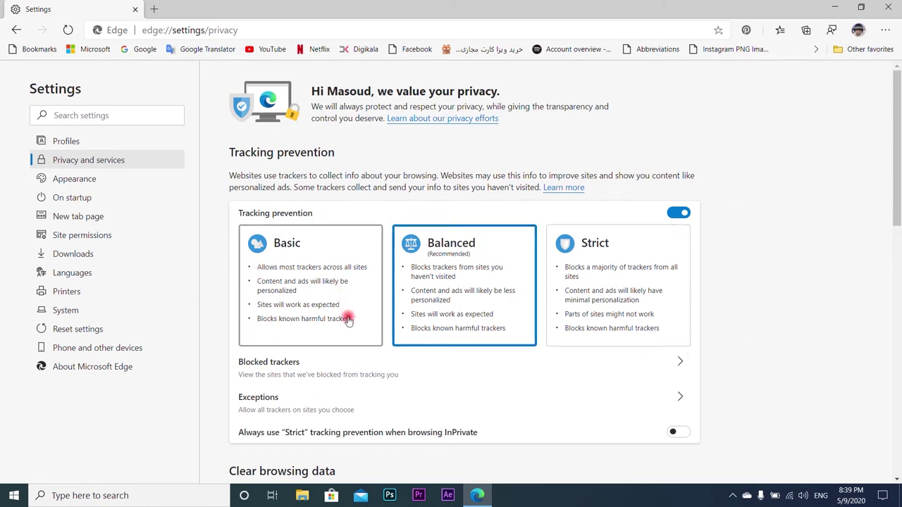
In the Appearance settings, try the Dark theme and set the browser theme to Light
{"action": "left_click", "coordinate": [77, 182]}
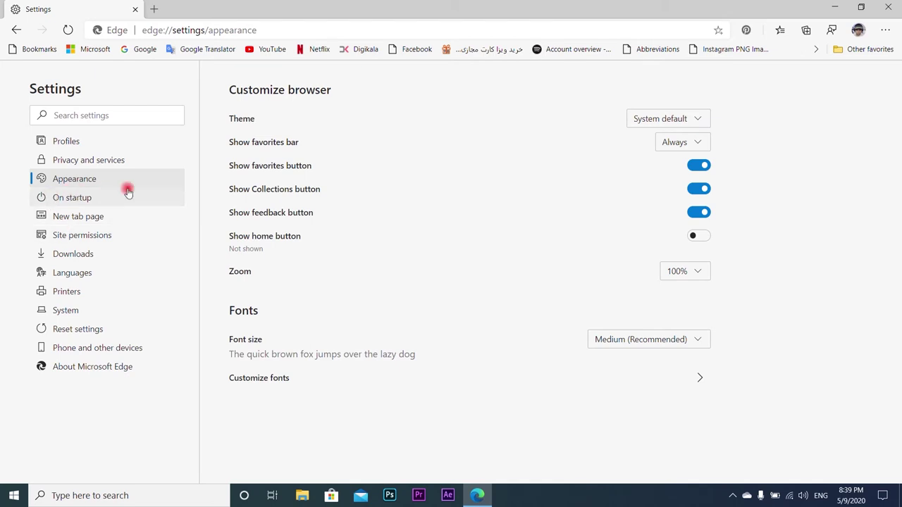
{"action": "left_click", "coordinate": [682, 120]}
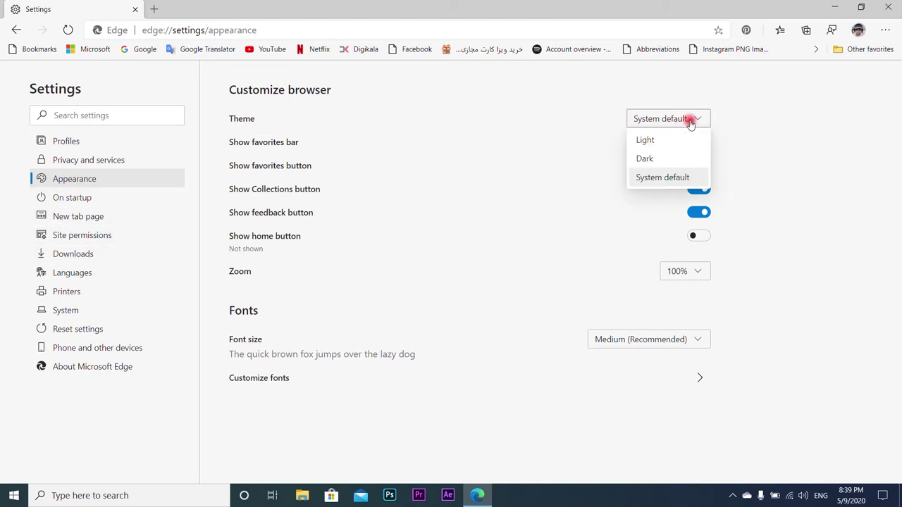
{"action": "left_click", "coordinate": [667, 158]}
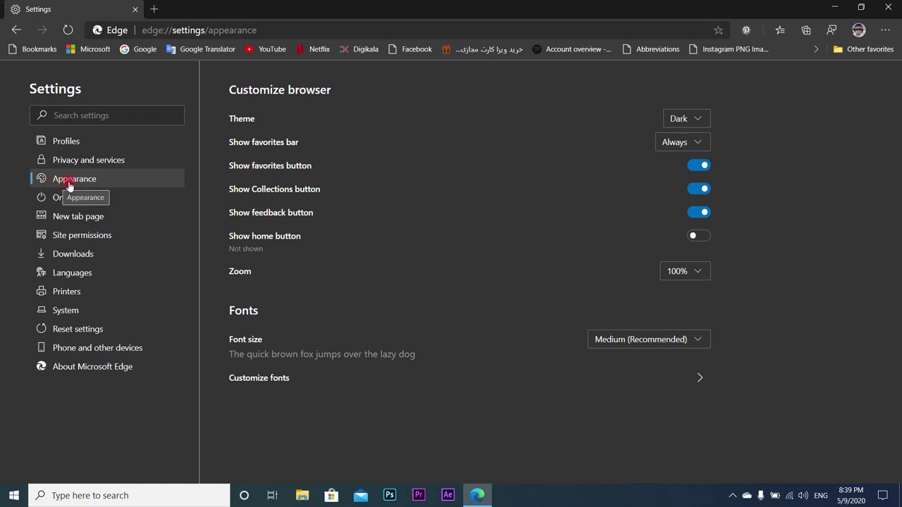
{"action": "left_click", "coordinate": [693, 120]}
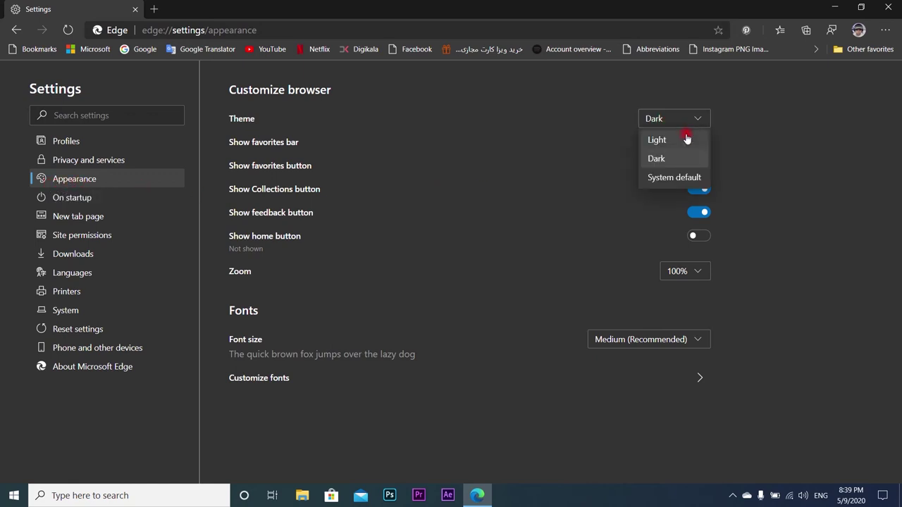
{"action": "left_click", "coordinate": [687, 139]}
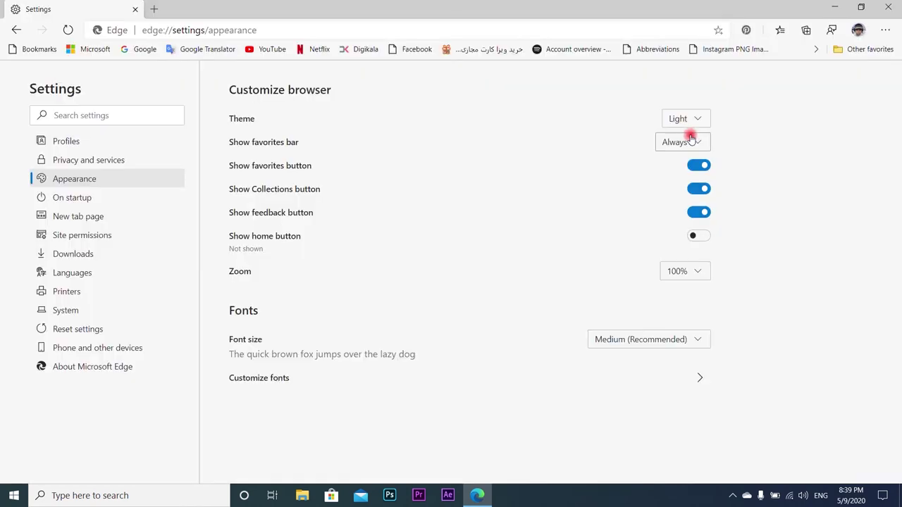